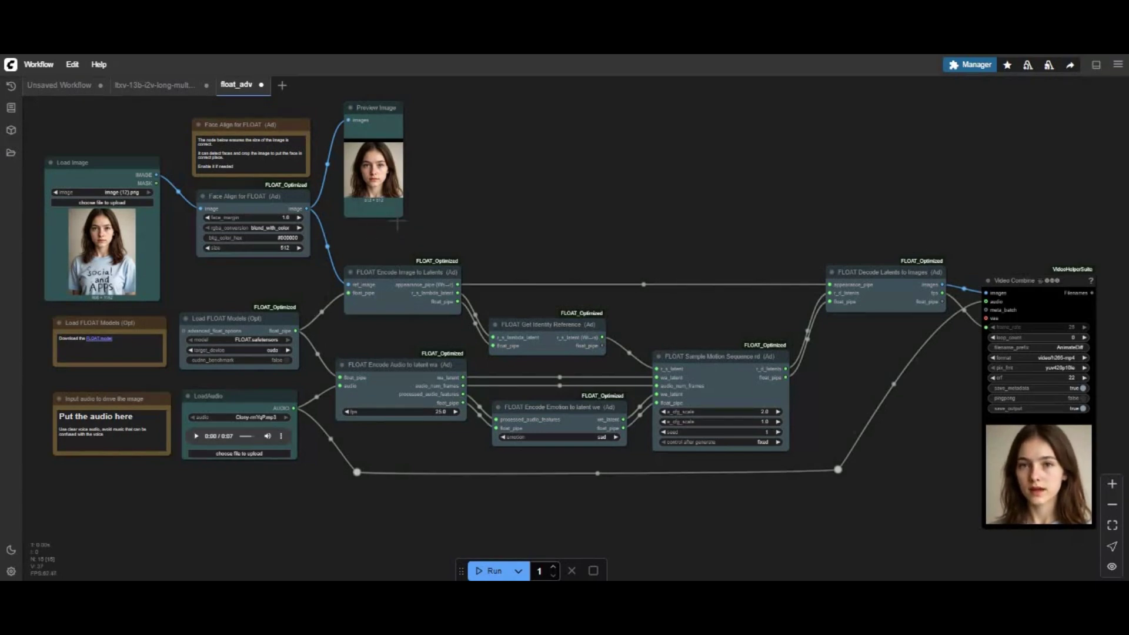
- Set the FLOAT Encode Emotion node's emotion to sad, then reveal the E:\ComfyUI path in Explorer
left_click(600, 437)
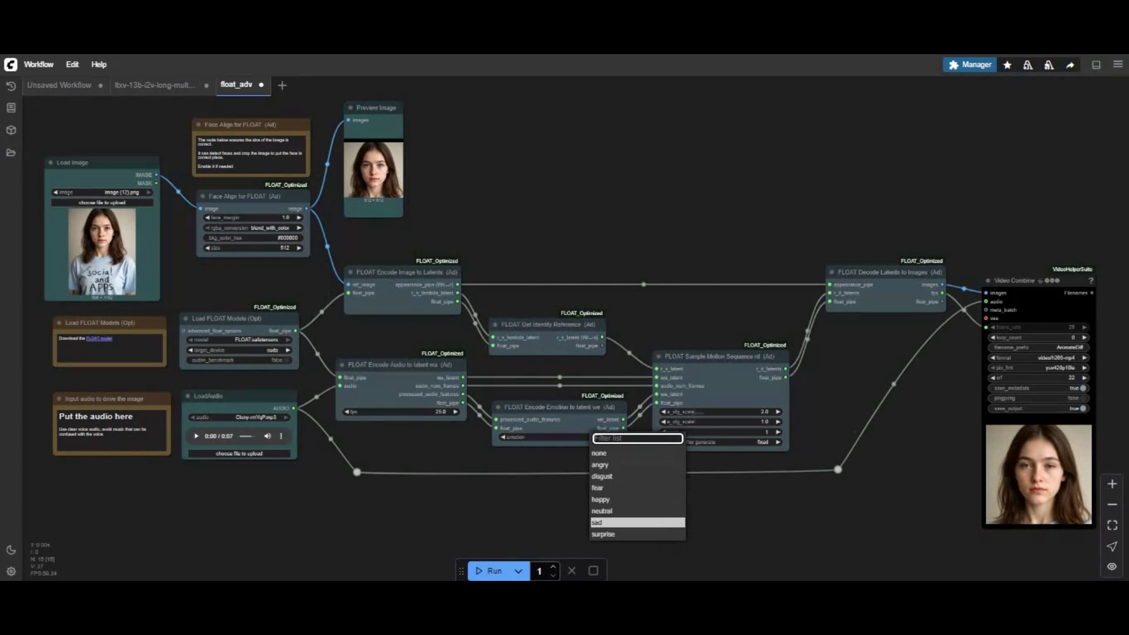
left_click(1051, 487)
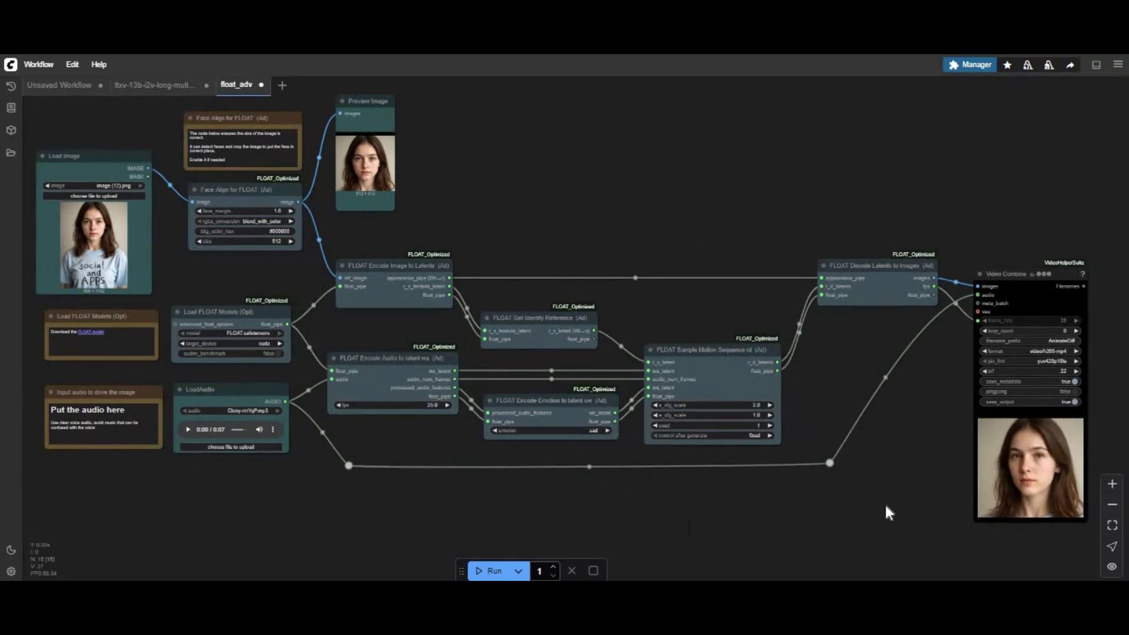
mouse_move(890, 512)
left_mouse_down()
mouse_move(896, 520)
mouse_move(877, 517)
left_mouse_up()
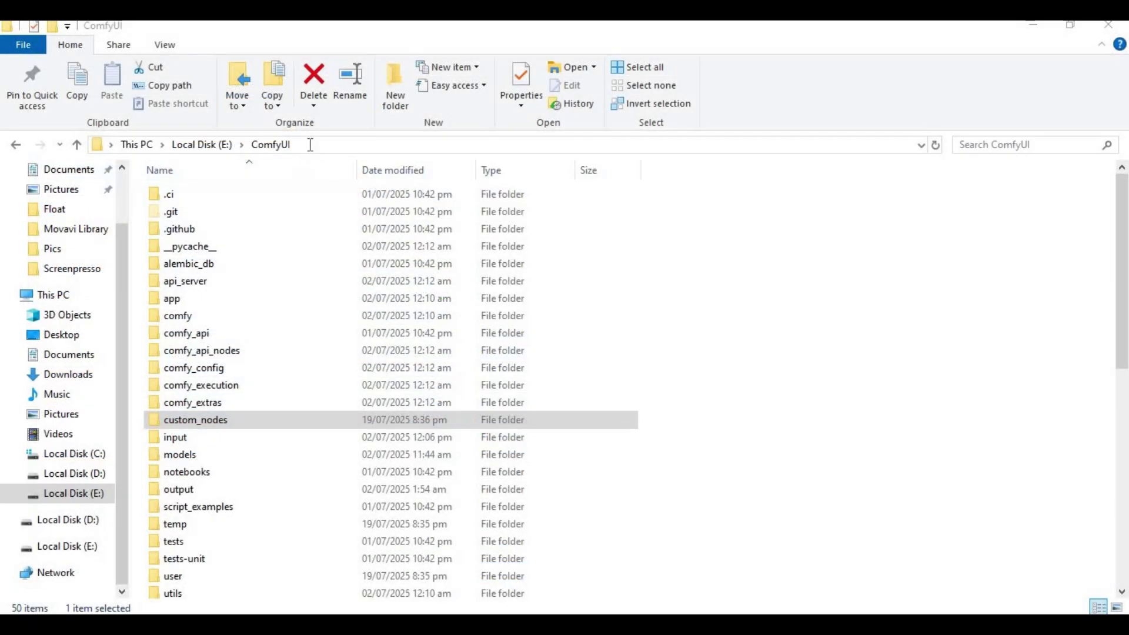
left_click(311, 144)
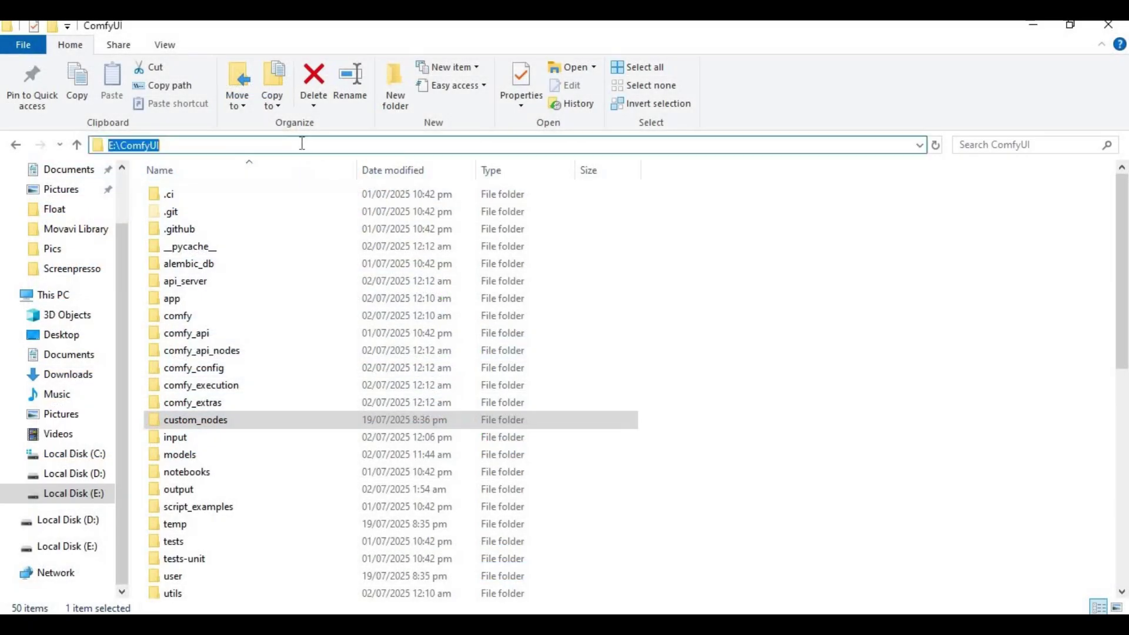
- Launch Command Prompt in E:\ComfyUI by entering cmd in Explorer's address bar
scroll(688, 376, "down", 6)
scroll(709, 347, "down", 3)
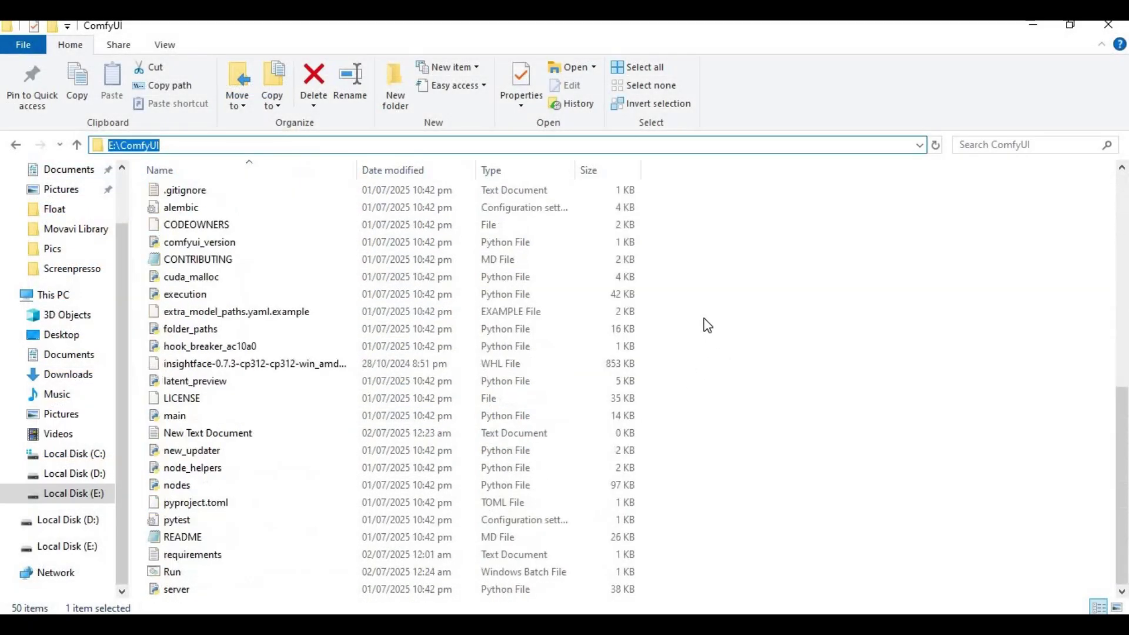
scroll(694, 335, "up", 9)
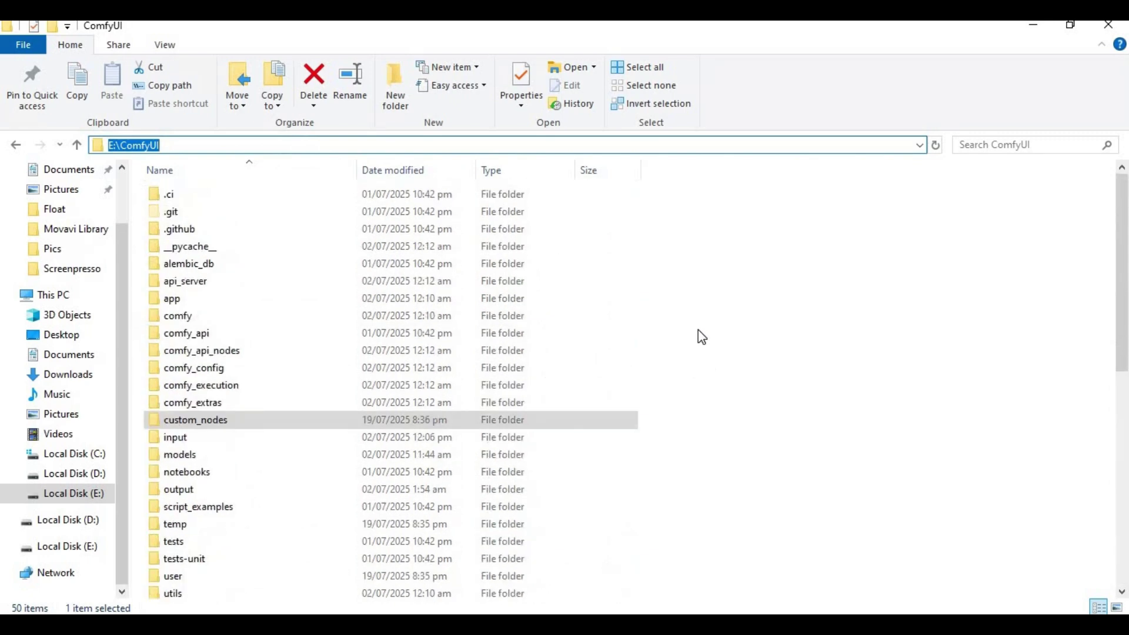
left_click(222, 146)
key("ctrl+a")
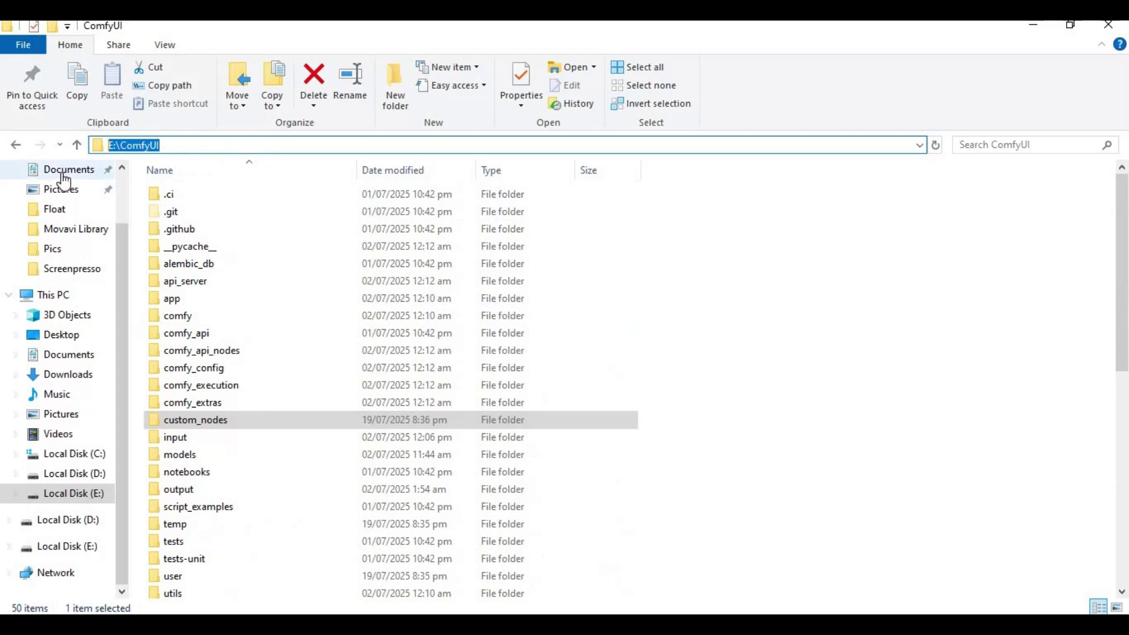
type("cmd")
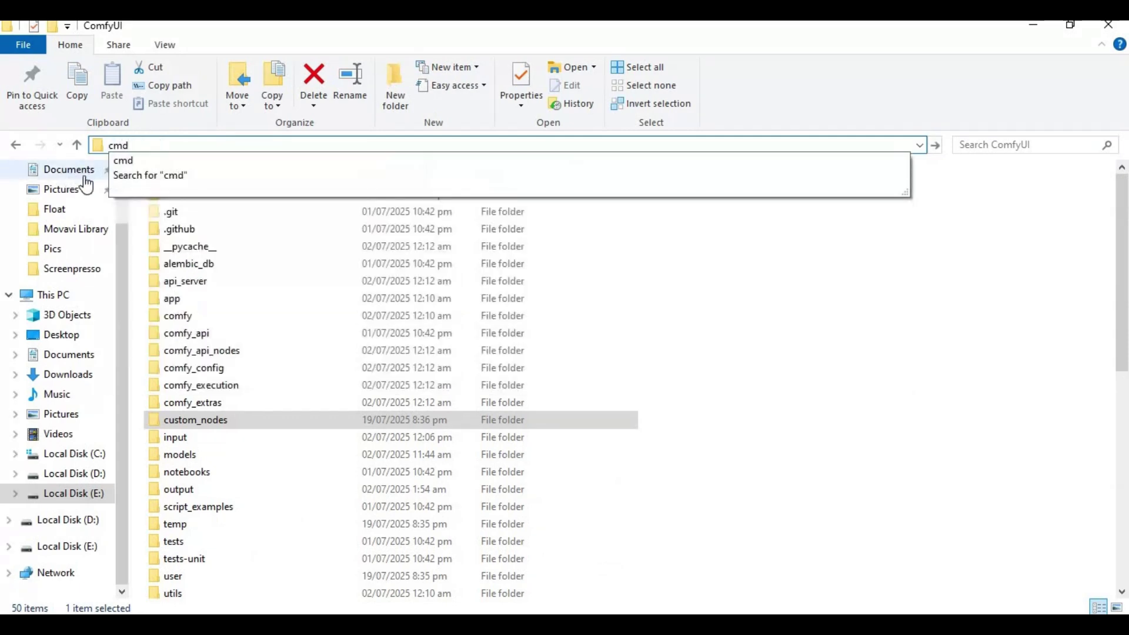
key("Return")
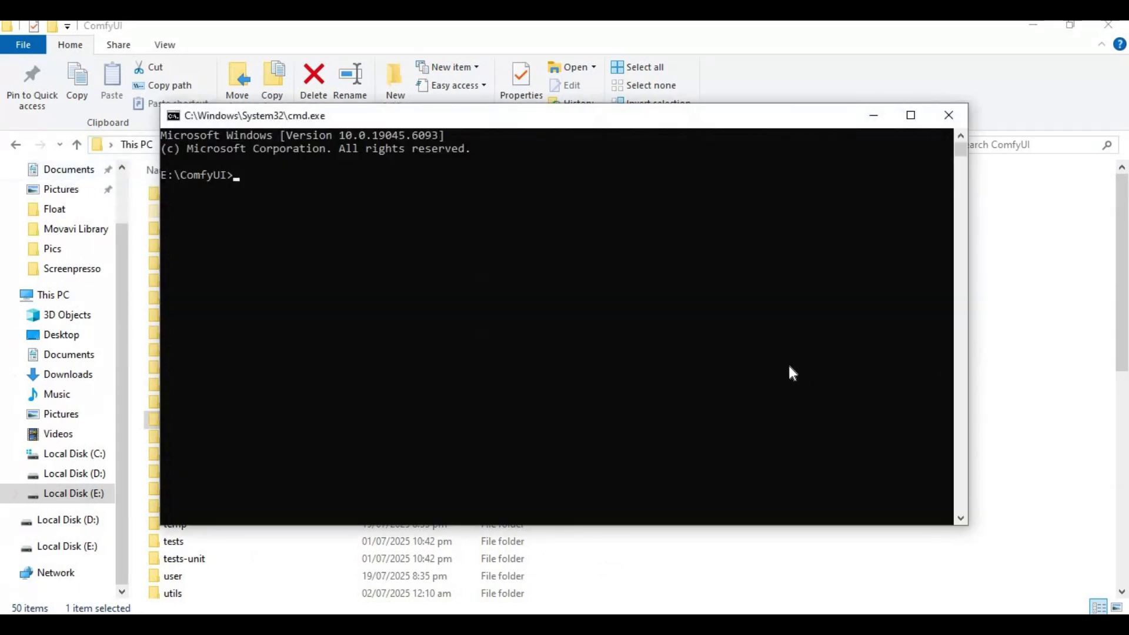
- Activate the virtual environment with venv\scripts\activate and open the custom_nodes folder in Explorer
type("venv\\scripts\\activate")
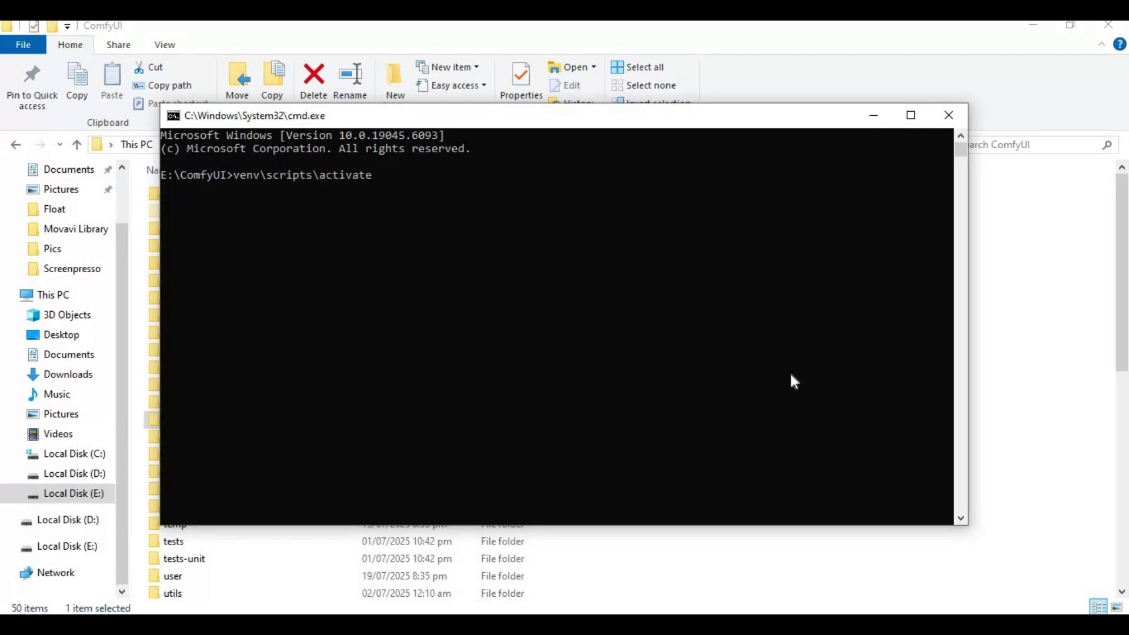
key("Return")
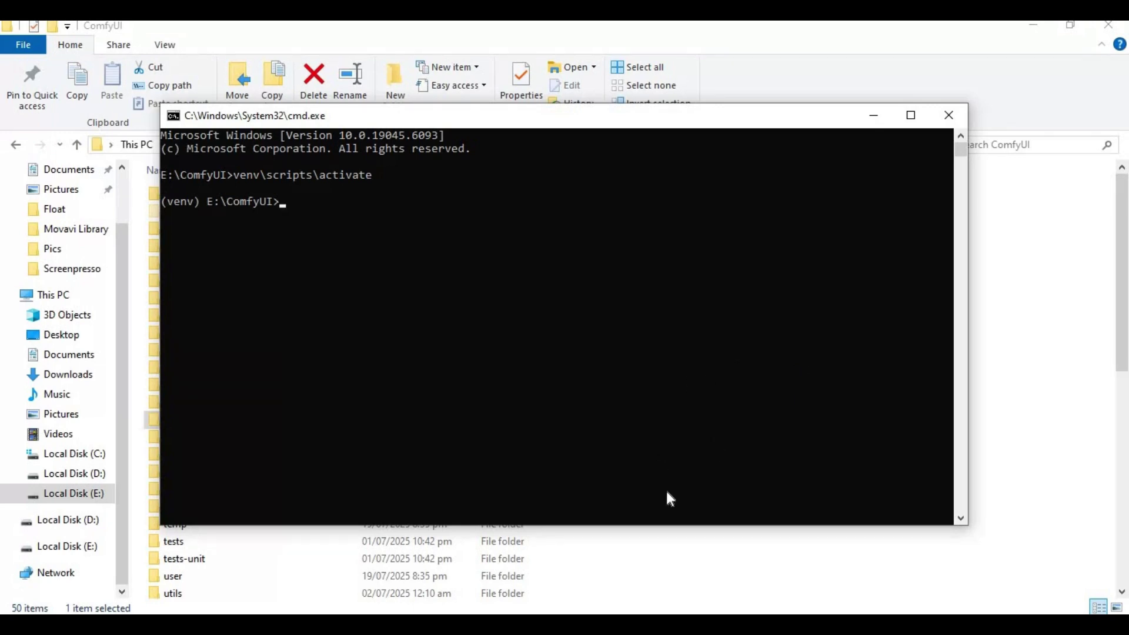
left_click(649, 556)
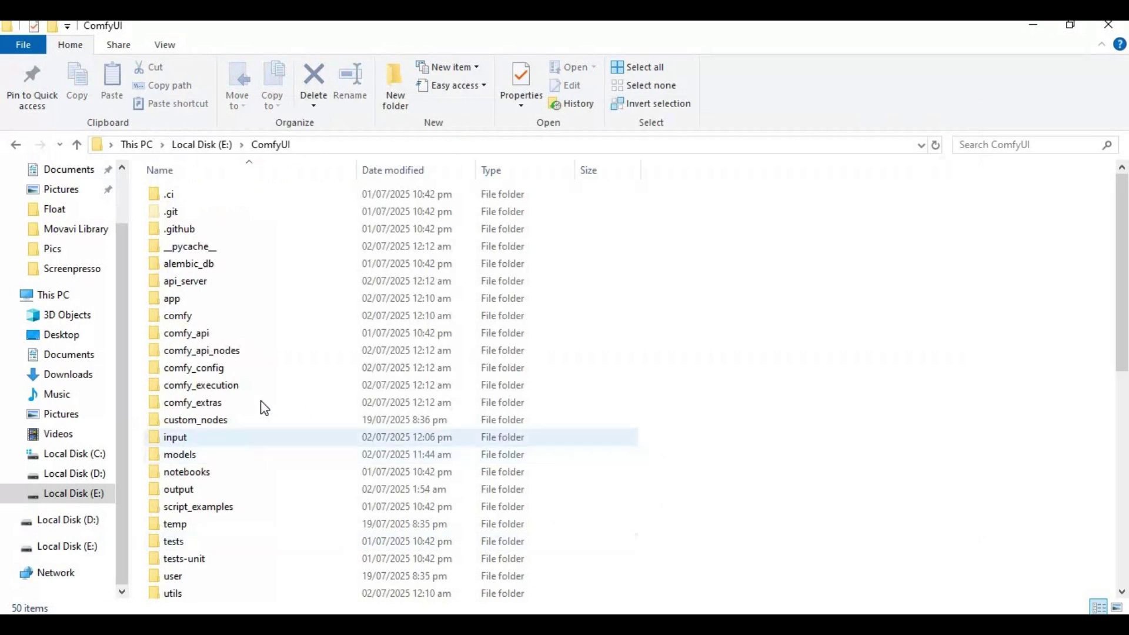
double_click(199, 421)
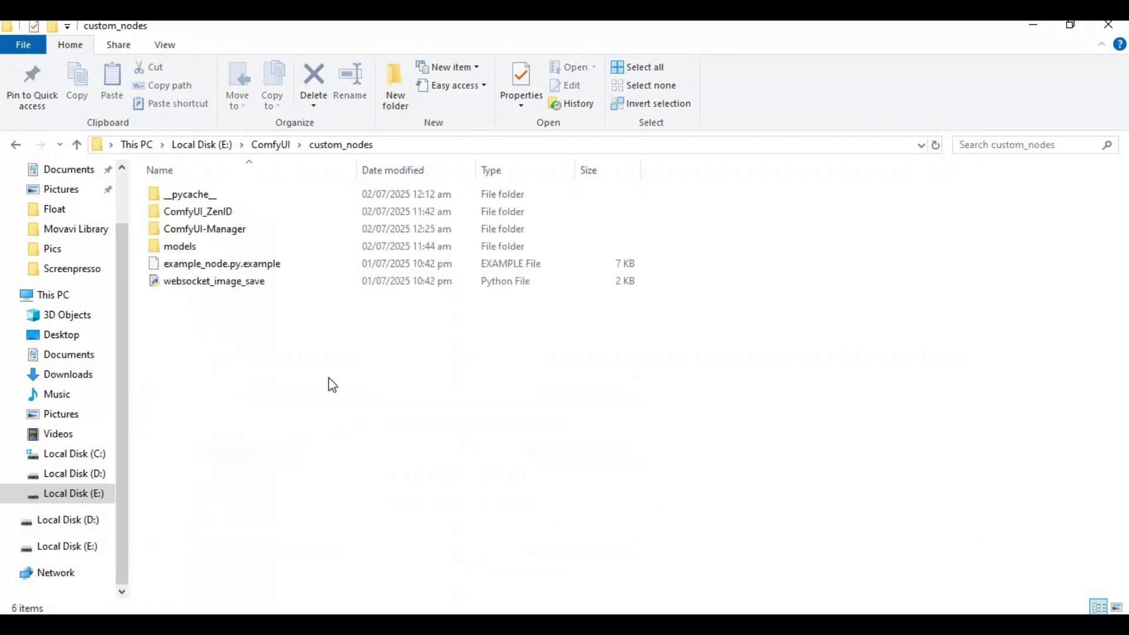
- Change the command prompt's directory to the copied E:\ComfyUI\custom_nodes path
left_click(231, 147)
right_click(218, 148)
left_click(303, 202)
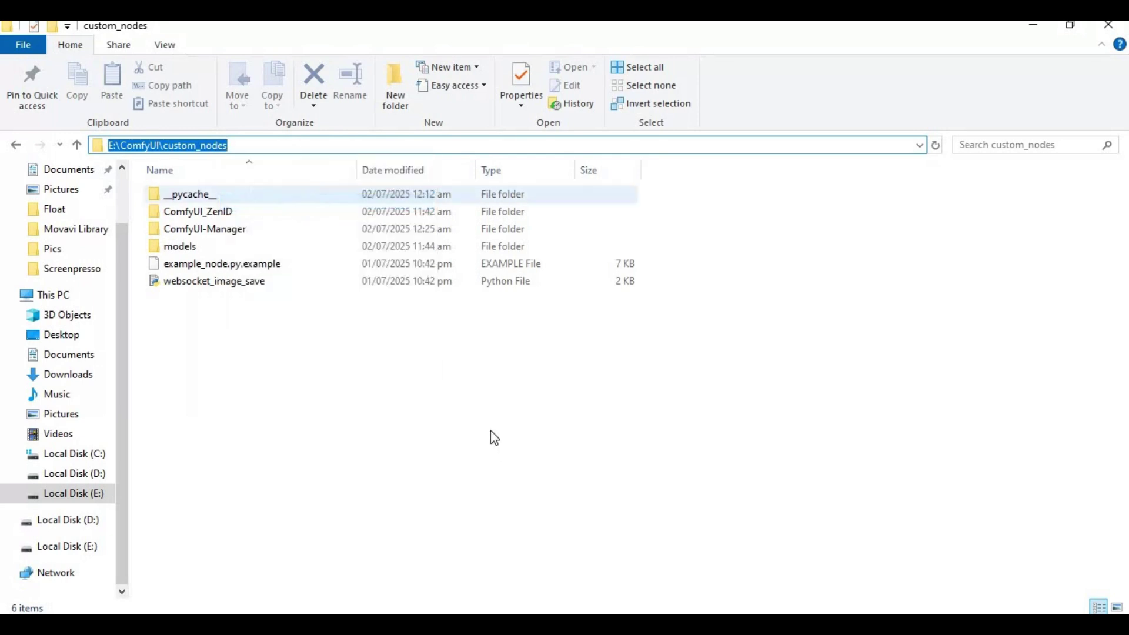
left_click(567, 587)
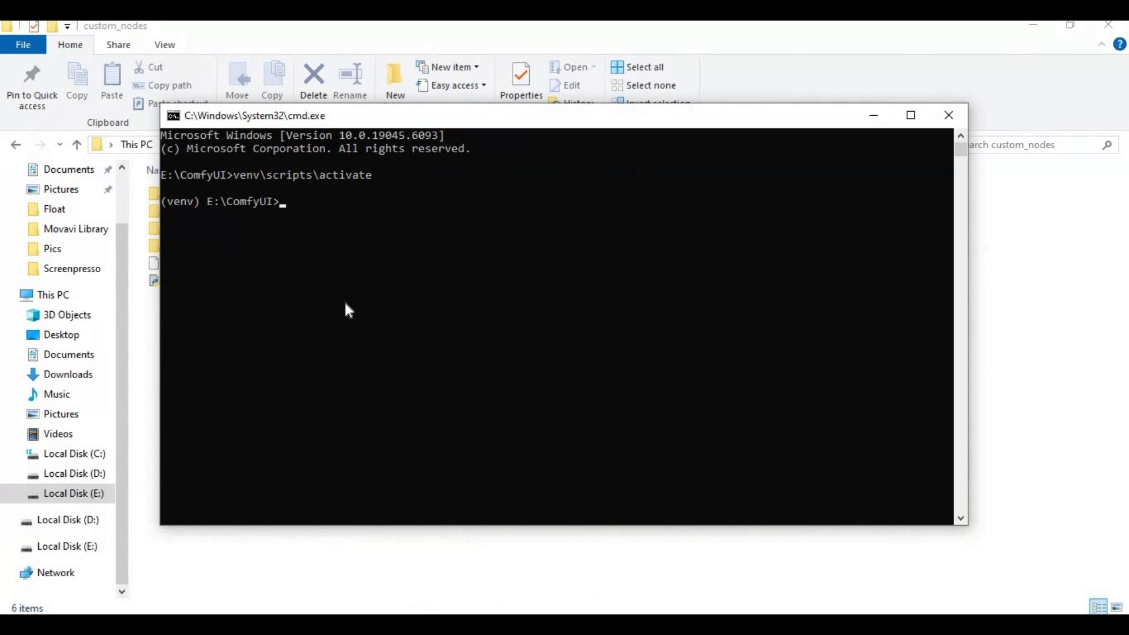
type("cd")
key("ctrl+v")
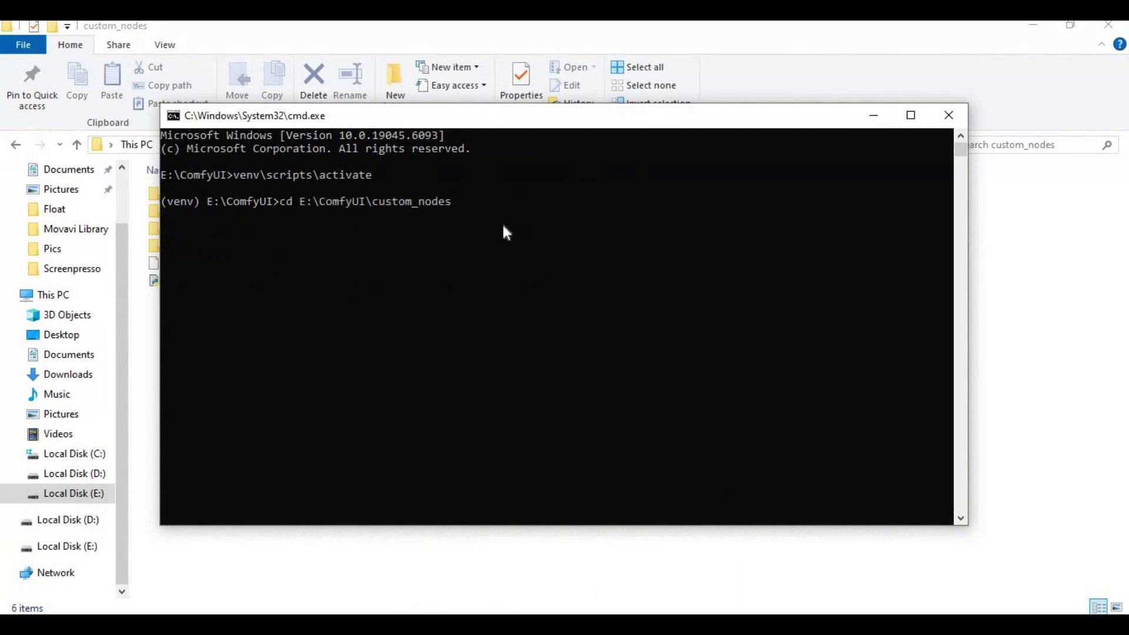
key("Return")
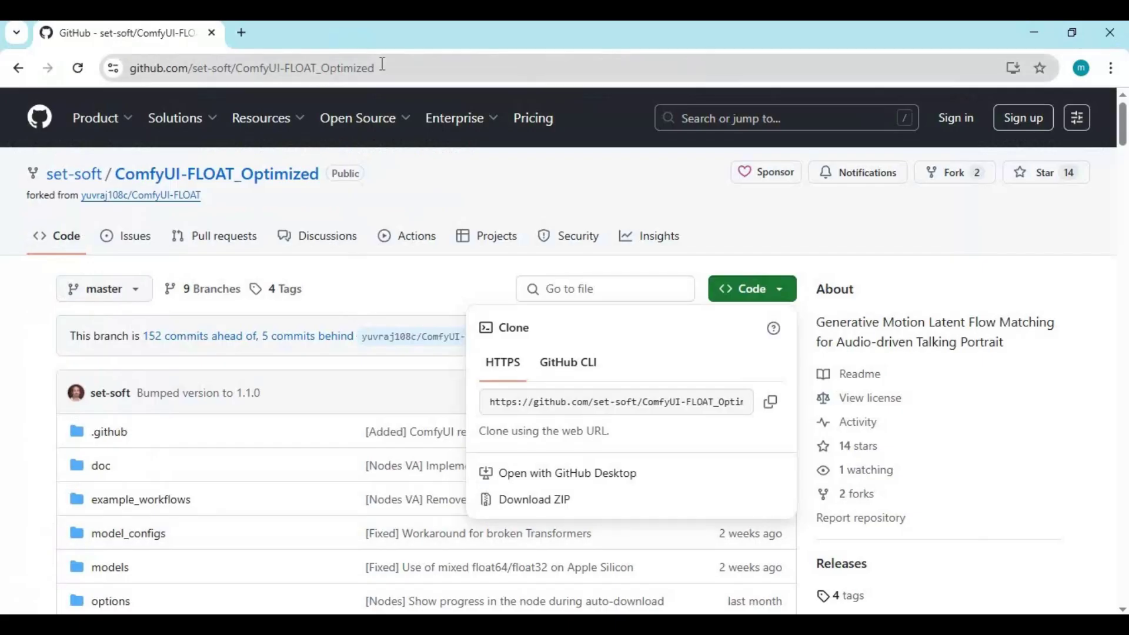
- Run git clone with the ComfyUI-FLOAT_Optimized repository's HTTPS URL inside custom_nodes
left_click(340, 68)
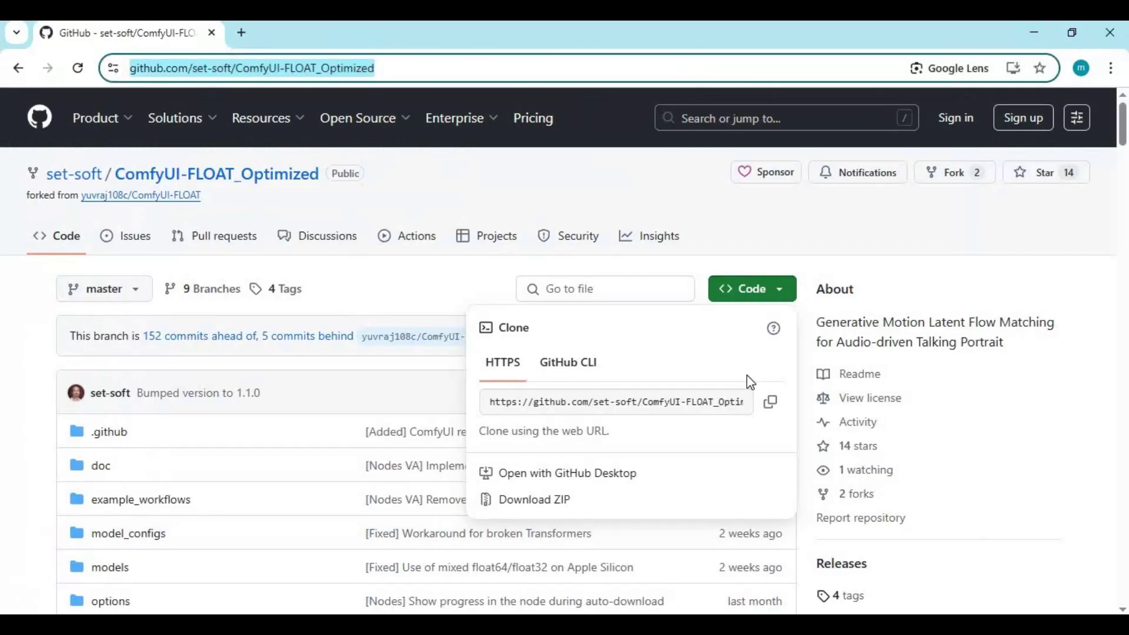
left_click(771, 402)
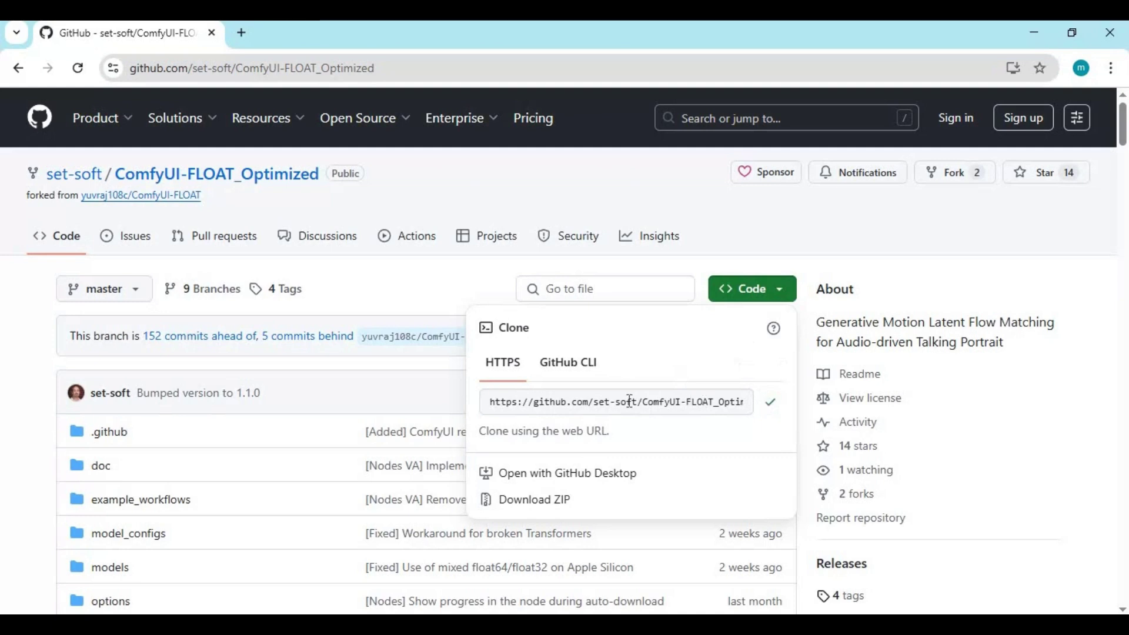
mouse_move(559, 612)
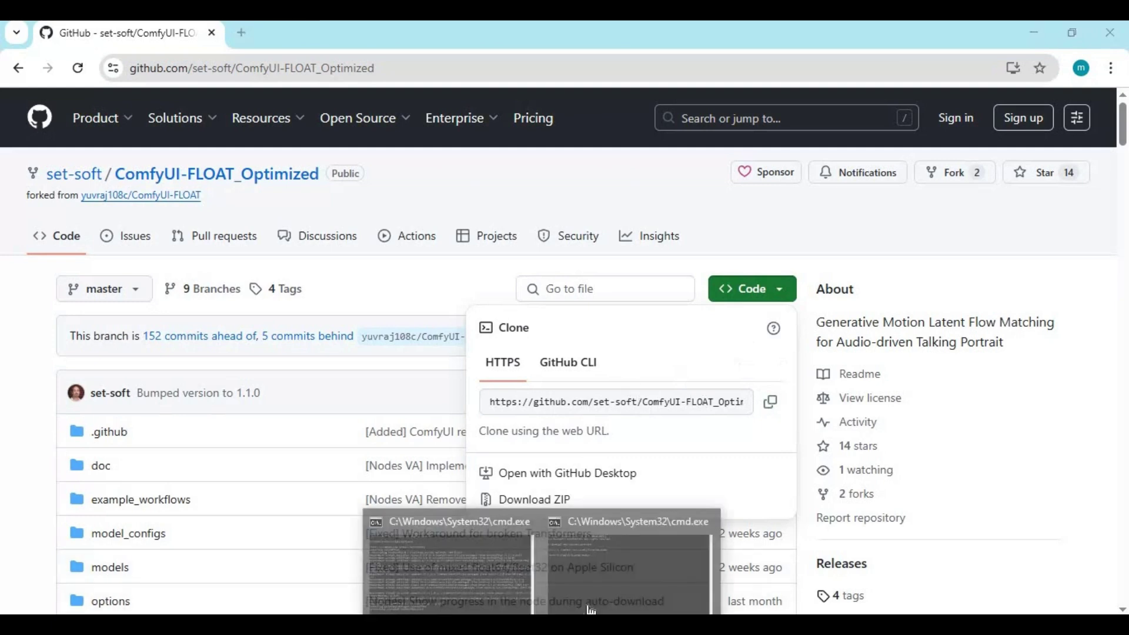
left_click(611, 573)
type("git clo")
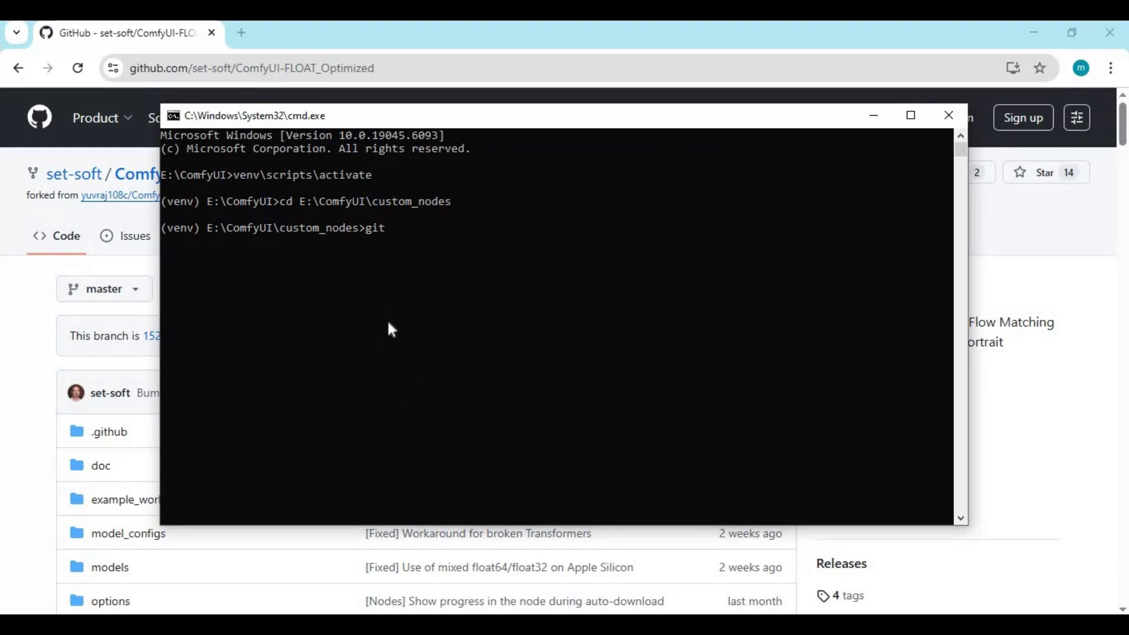
type("ne")
type("https://github.com/set-soft/ComfyUI-FLOAT_Optimized.git")
key("Return")
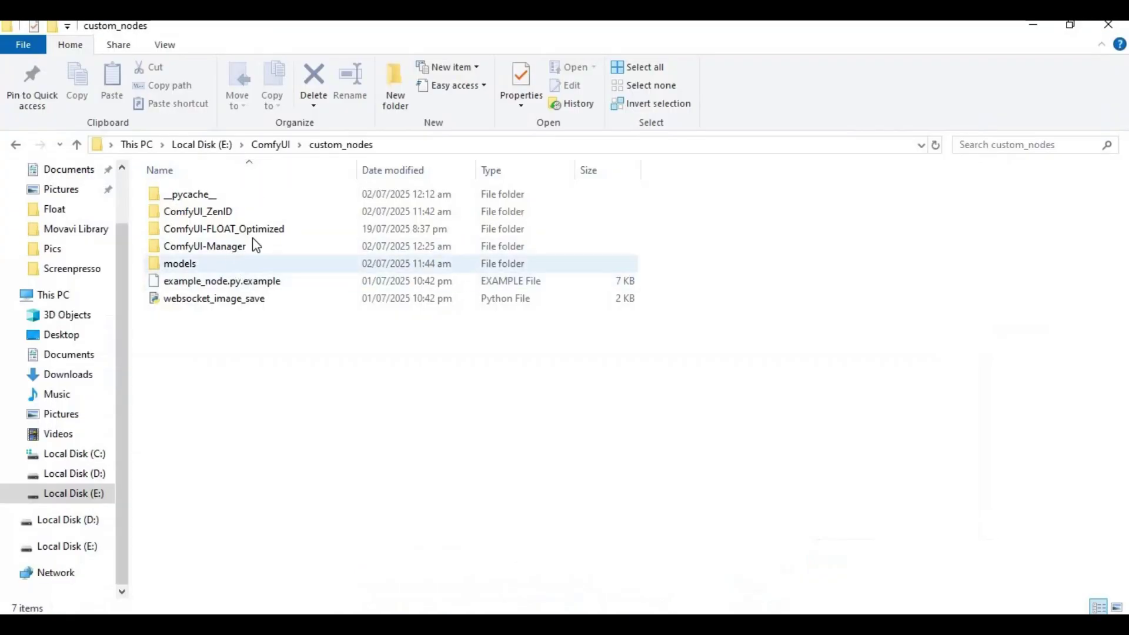
- Open the cloned ComfyUI-FLOAT_Optimized folder and copy its full path for the command prompt
double_click(267, 230)
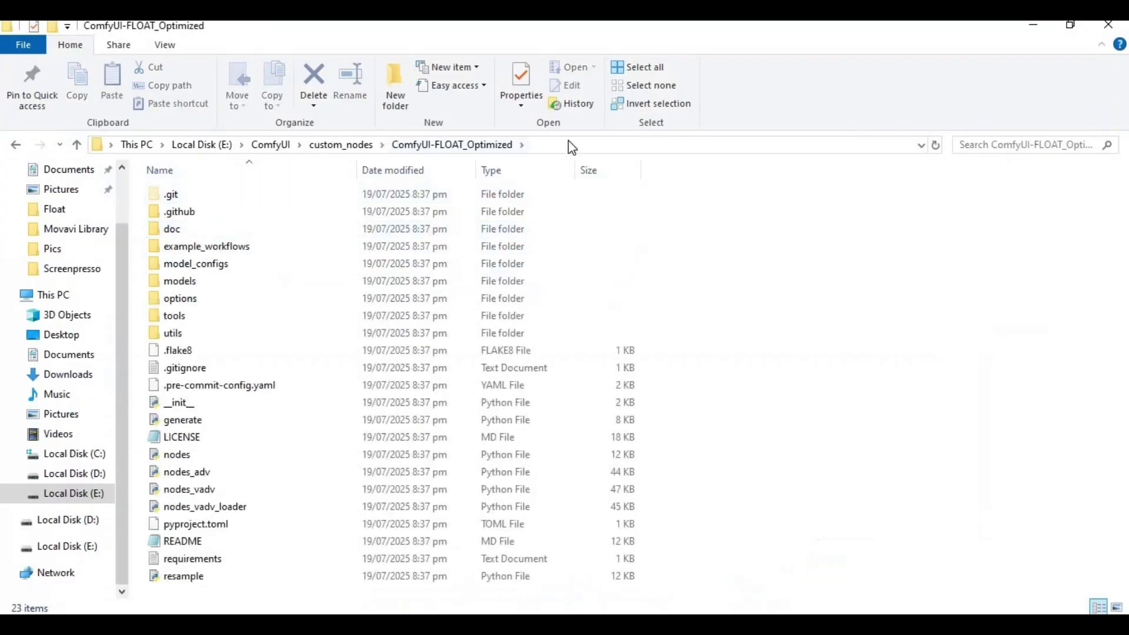
left_click(262, 152)
right_click(263, 154)
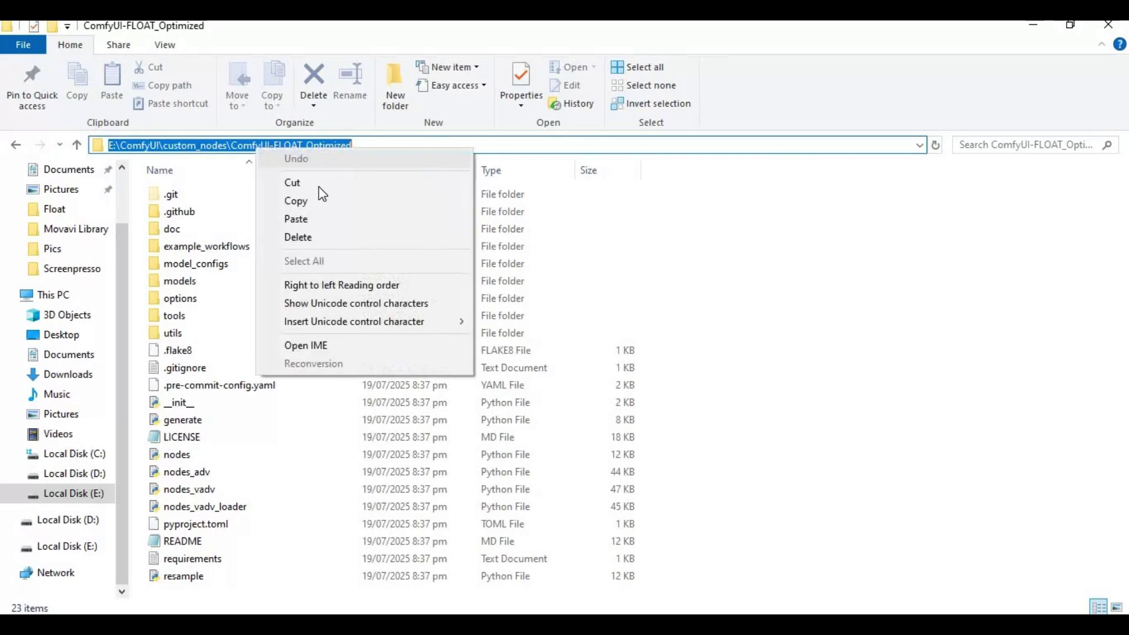
left_click(329, 200)
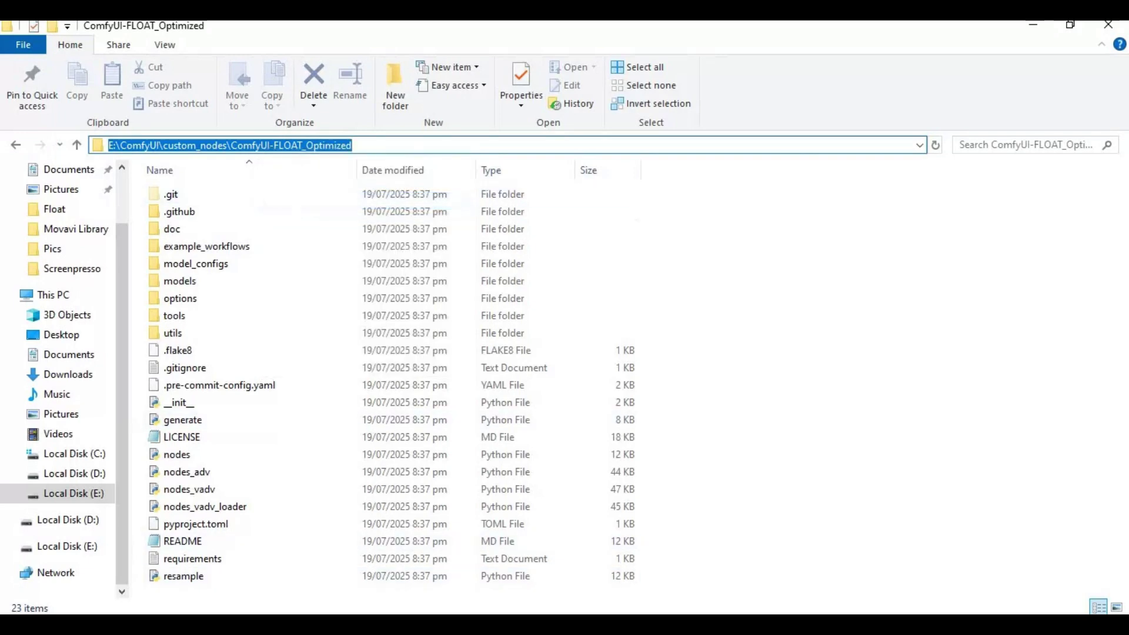
left_click(523, 537)
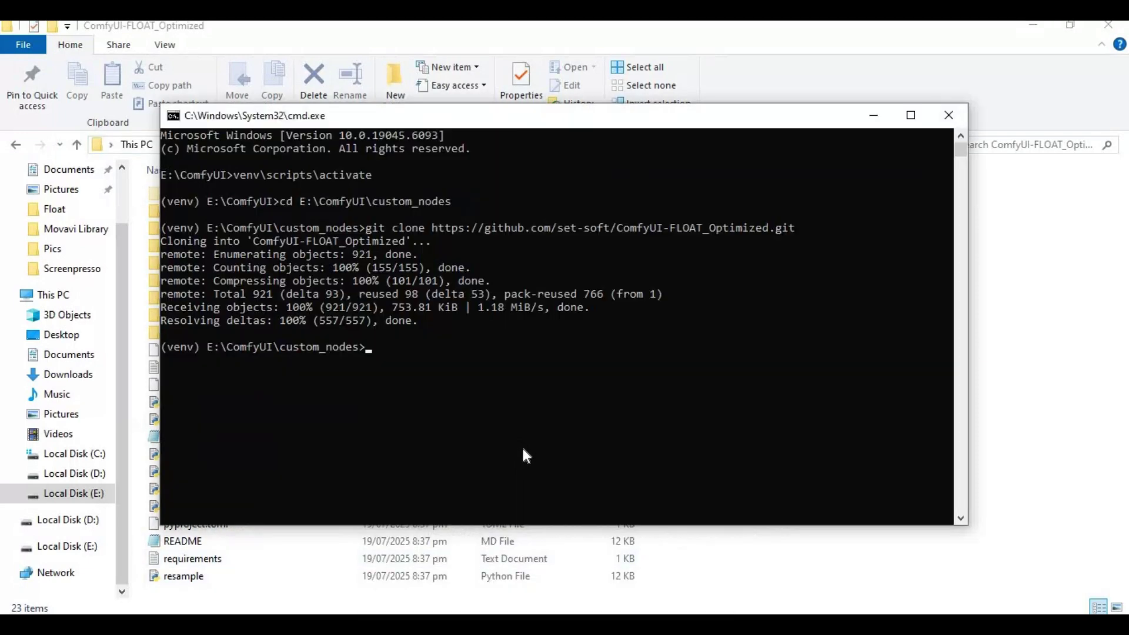
- Change into the E:\ComfyUI\custom_nodes\ComfyUI-FLOAT_Optimized folder
type("cd")
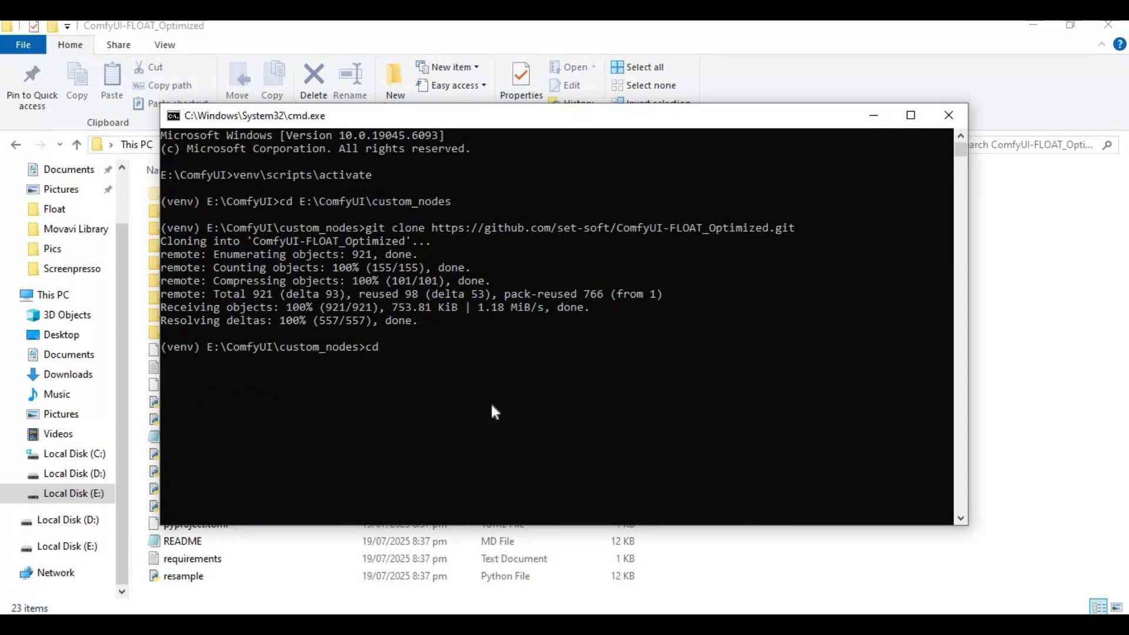
key("ctrl+v")
key("Return")
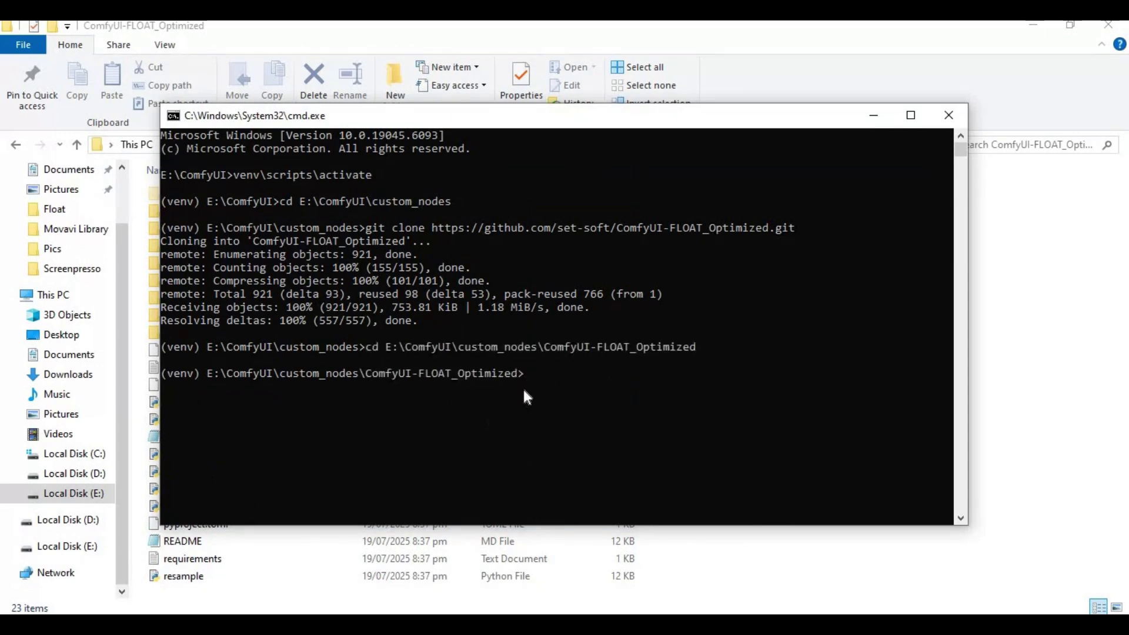
- Run pip install -r requirements.txt and close the console once installation finishes
type("pip i")
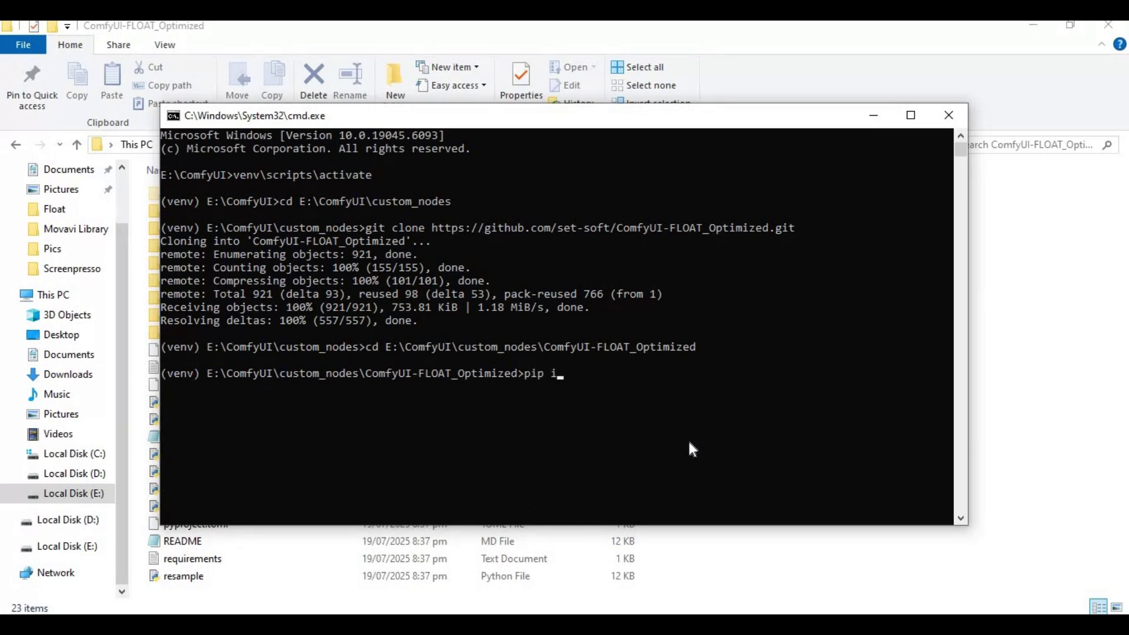
type("nstall -r ")
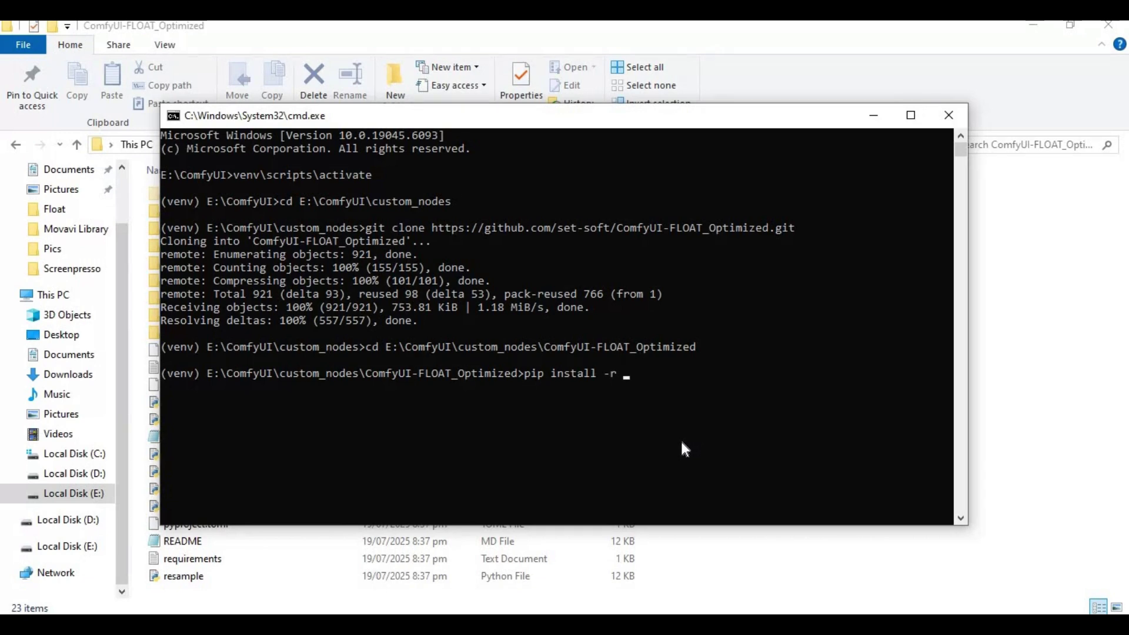
type("requiremeny")
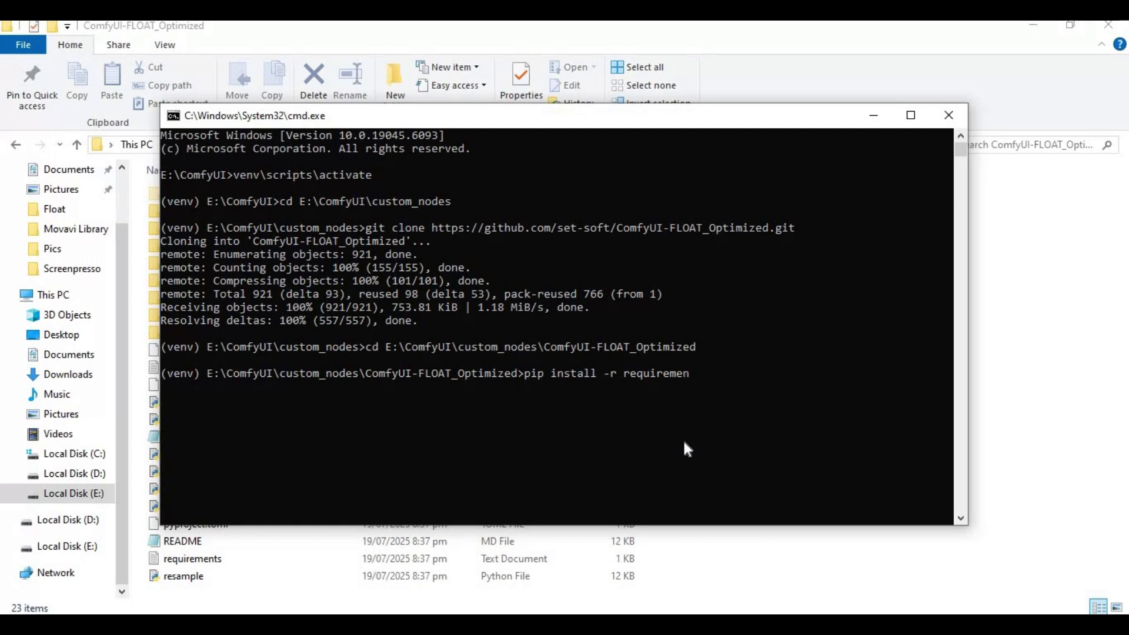
key("BackSpace")
type("ts.txt")
key("Return")
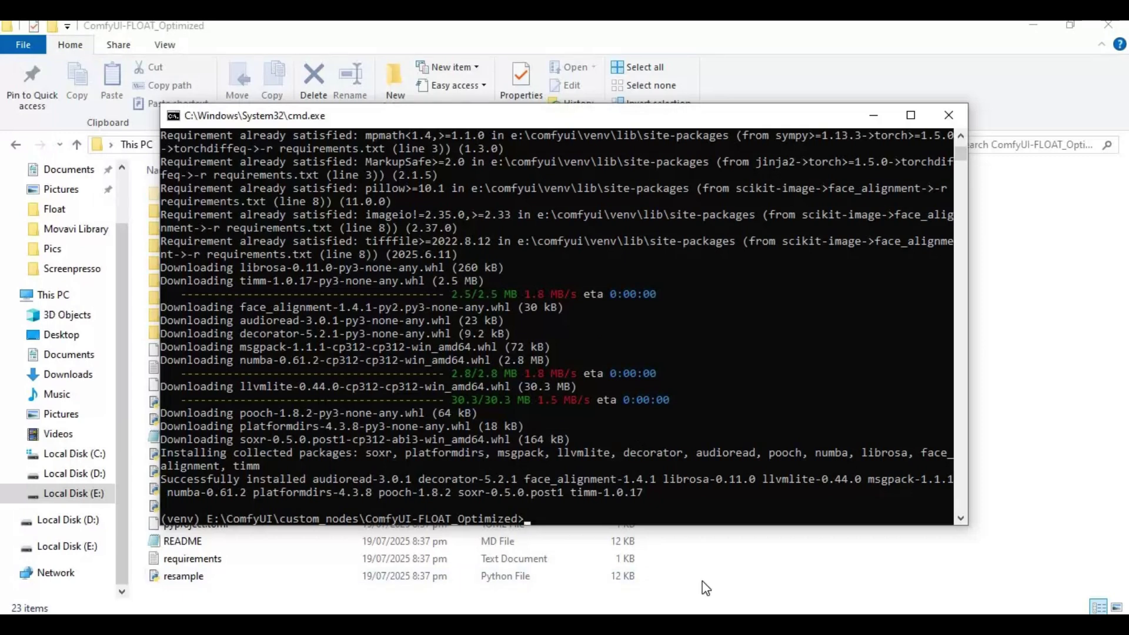
left_click(948, 115)
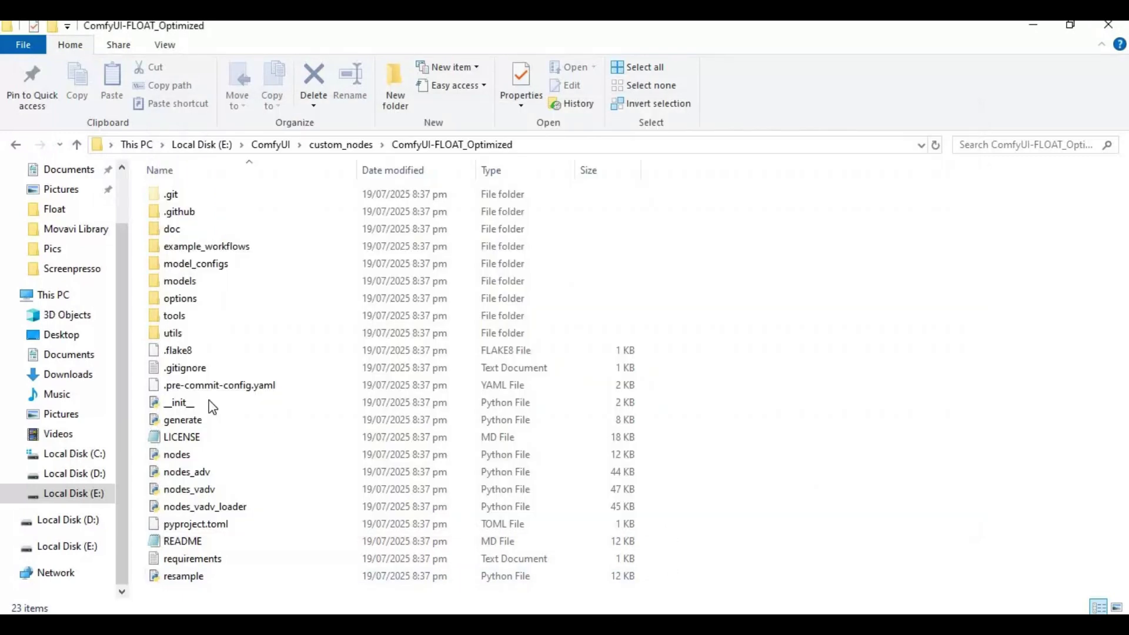
- Start the ComfyUI server with Run.bat in E:\ComfyUI and open a new Chrome tab
left_click(77, 145)
scroll(340, 337, "down", 8)
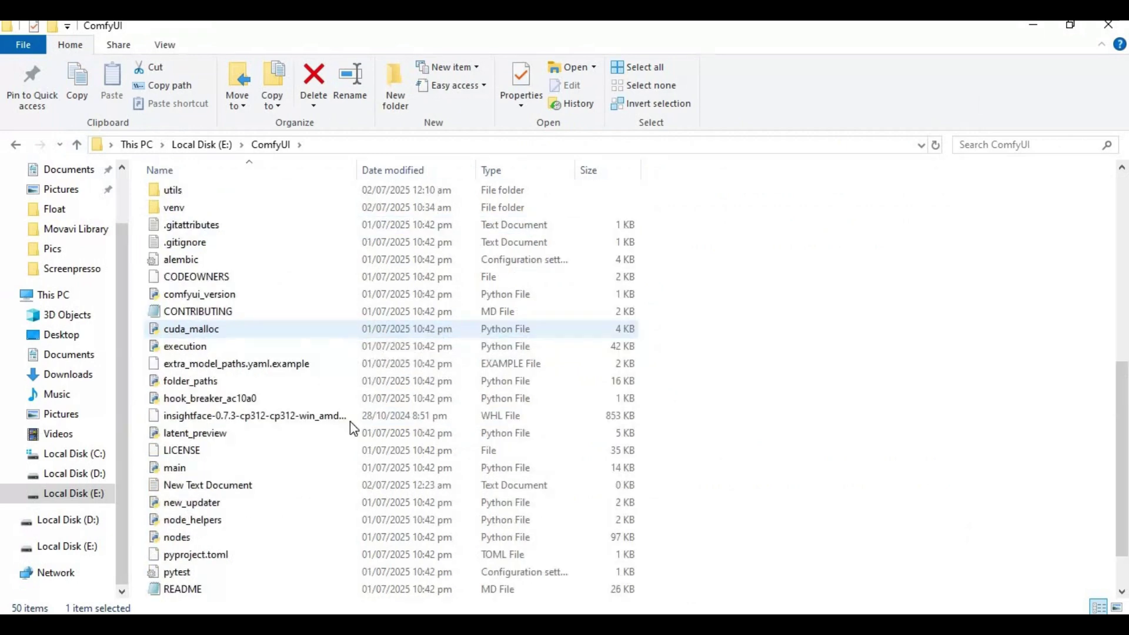
double_click(216, 572)
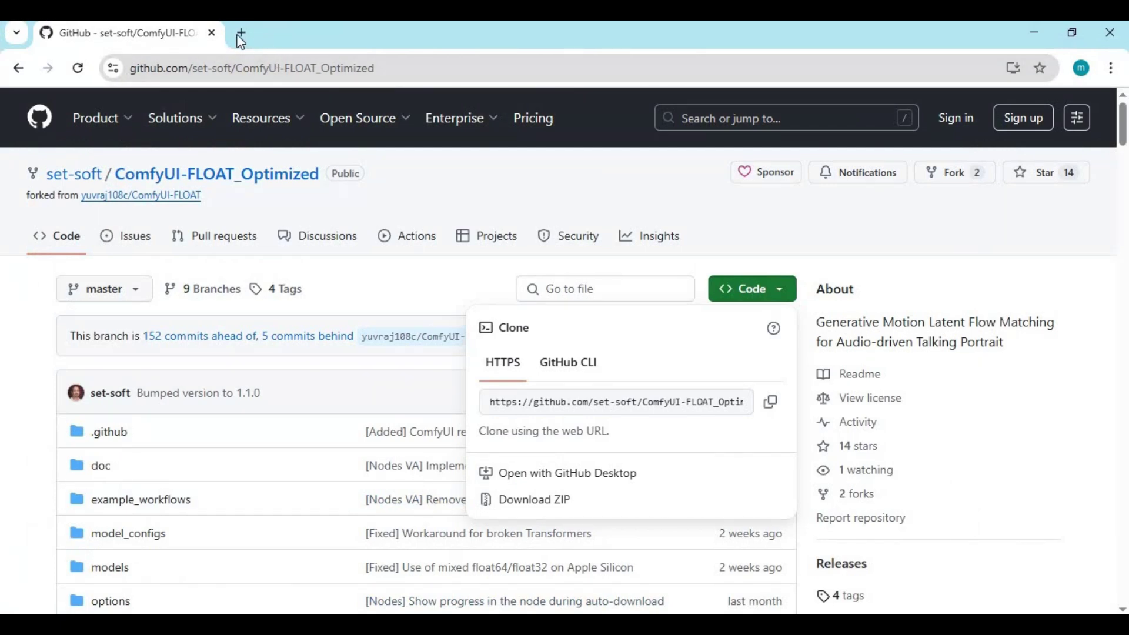
key("ctrl+t")
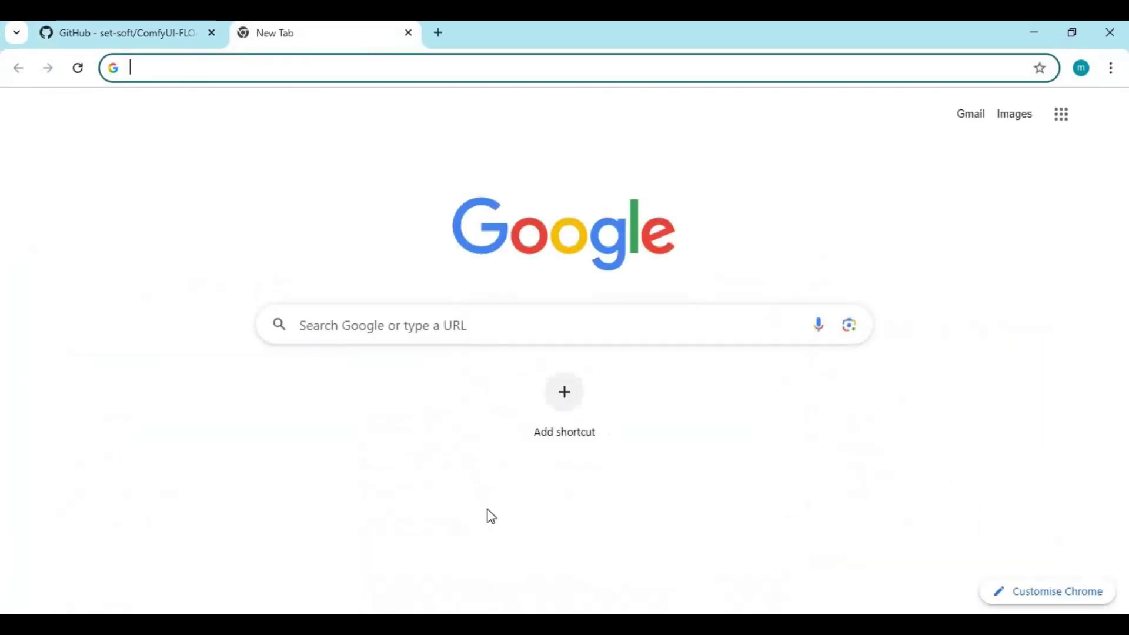
left_click(520, 541)
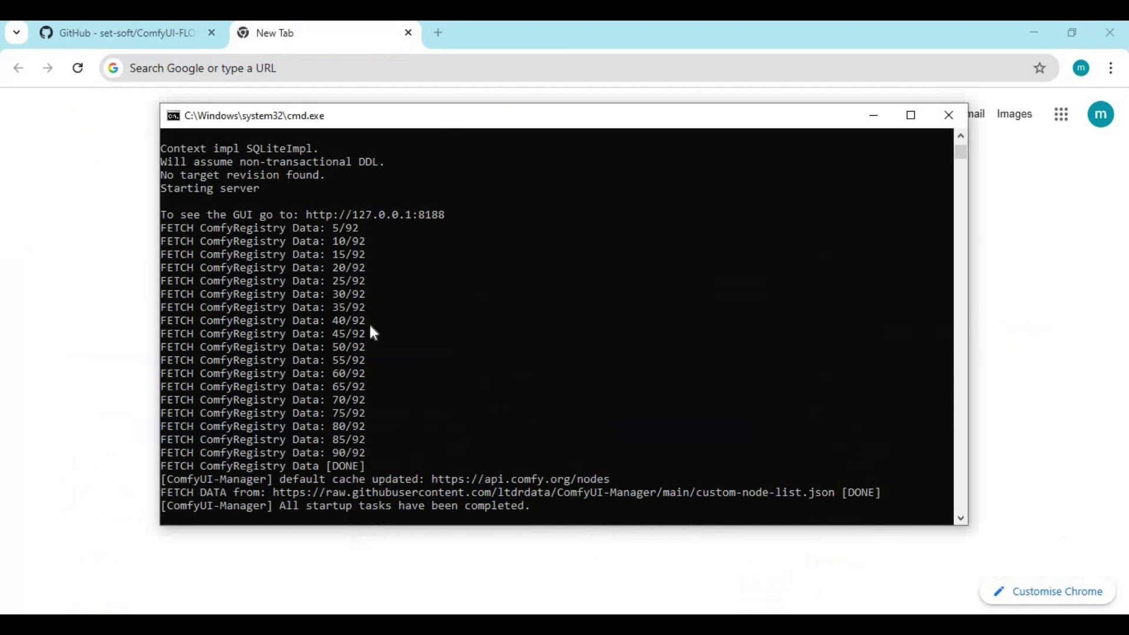
left_click_drag(449, 215, 306, 220)
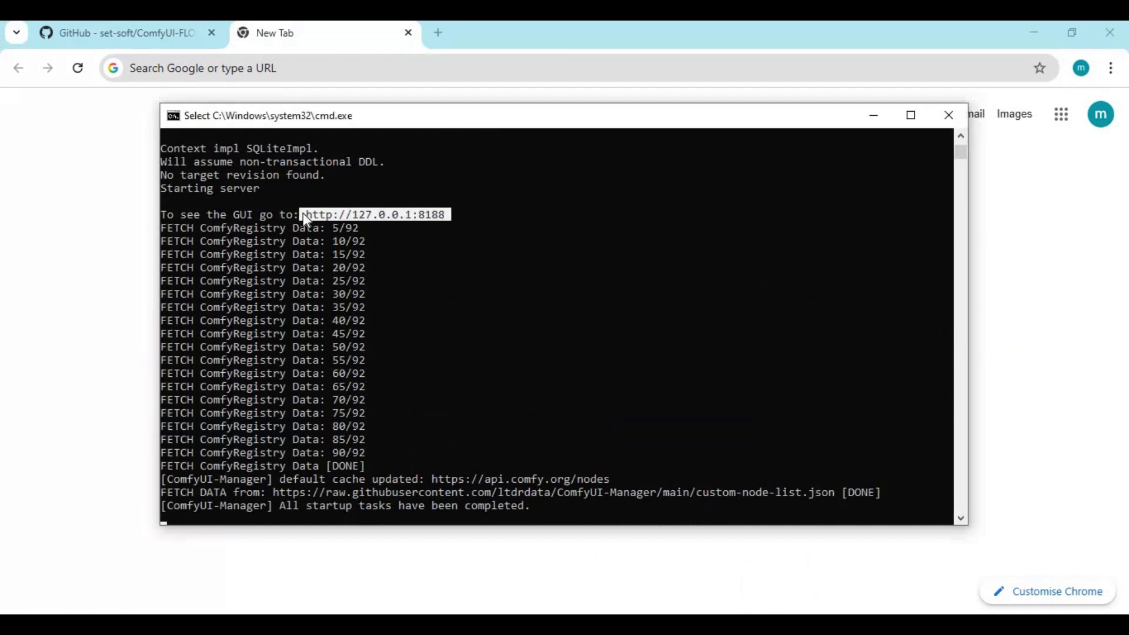
key("ctrl+c")
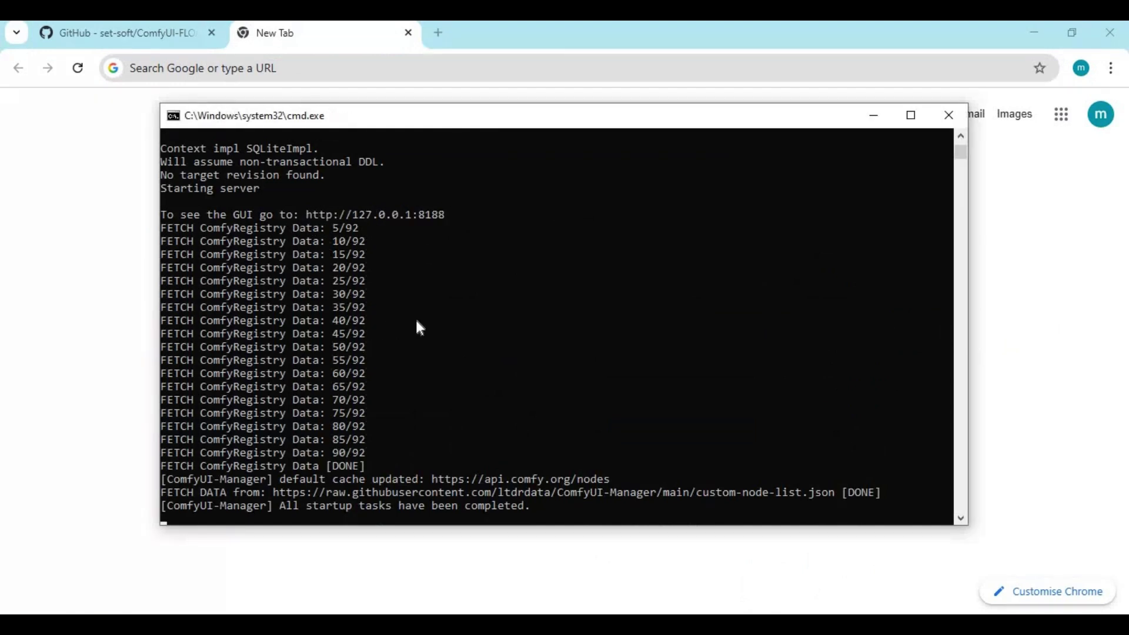
left_click(394, 564)
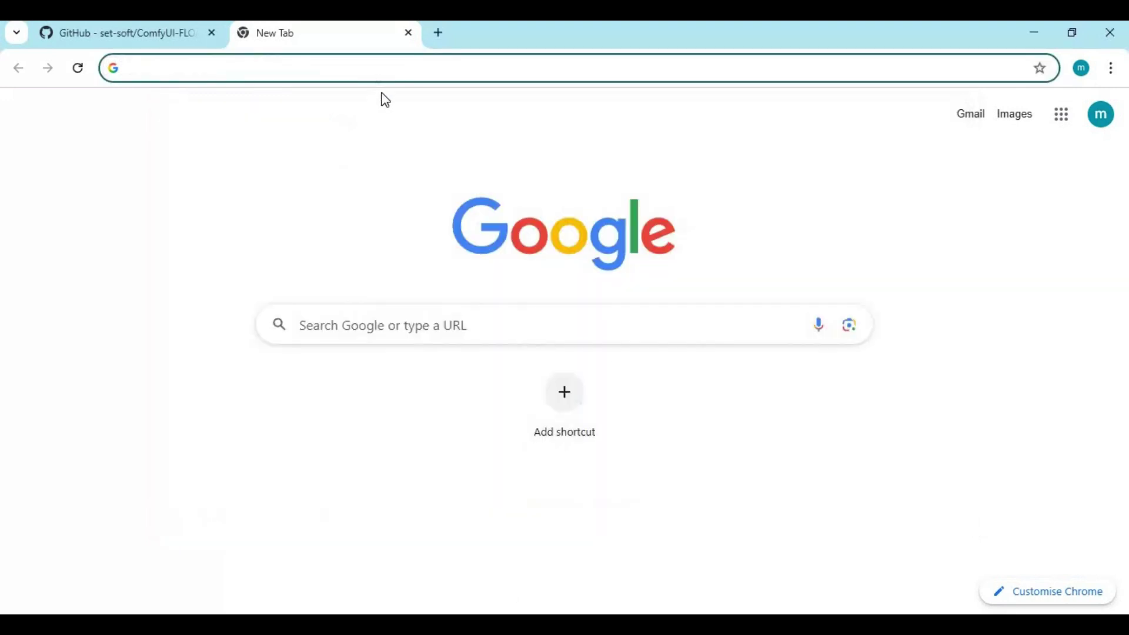
key("ctrl+v")
key("Return")
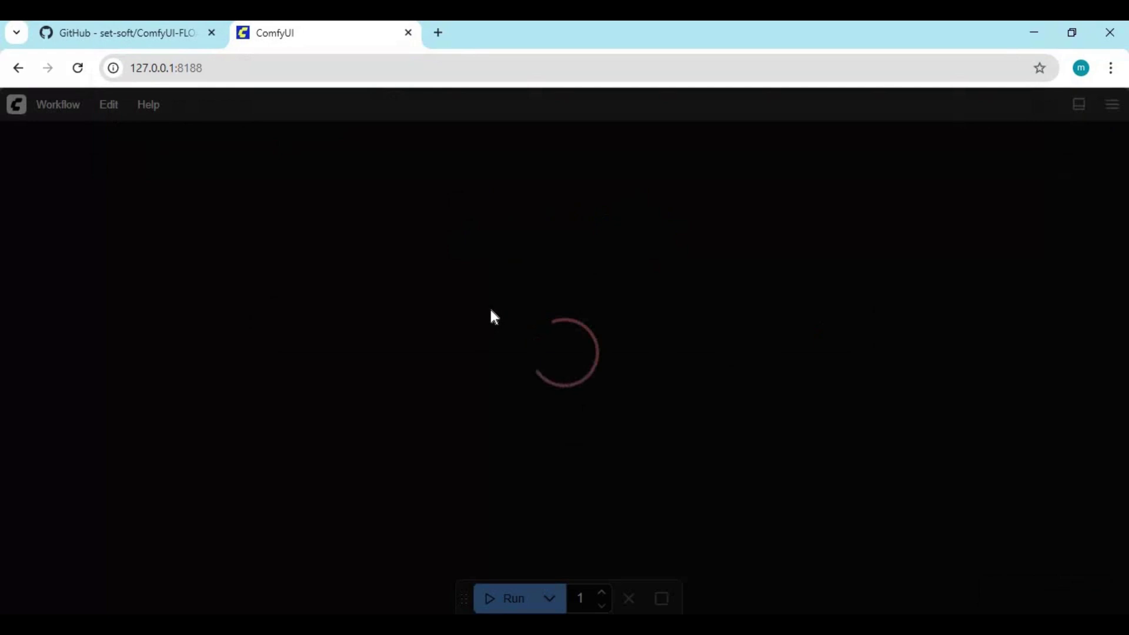
scroll(473, 297, "down", 2)
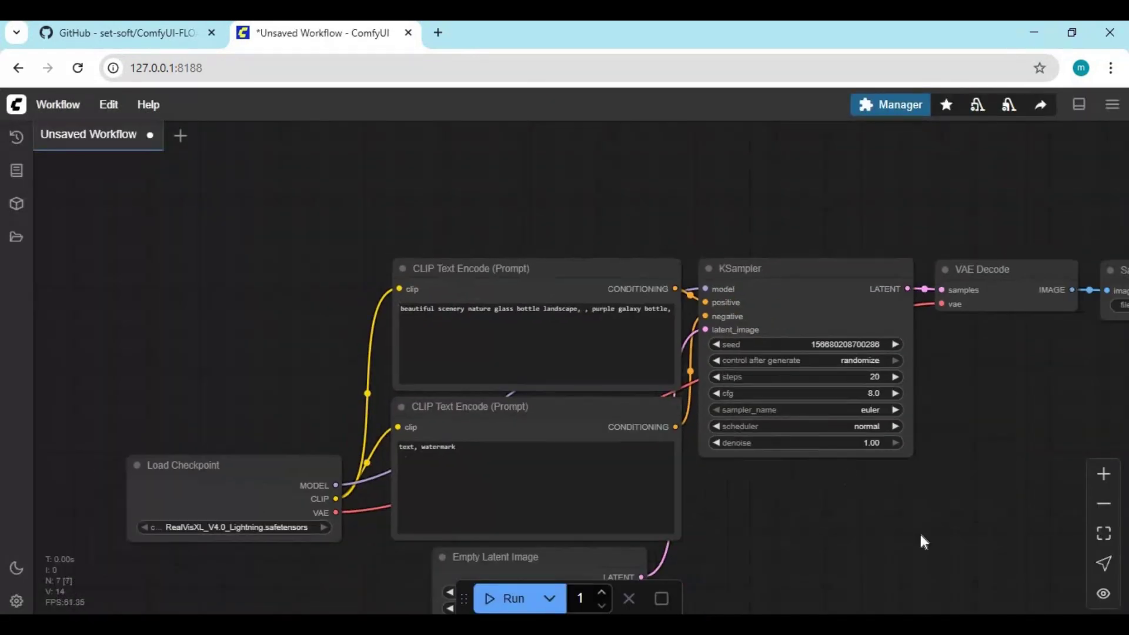
scroll(429, 348, "right", 3)
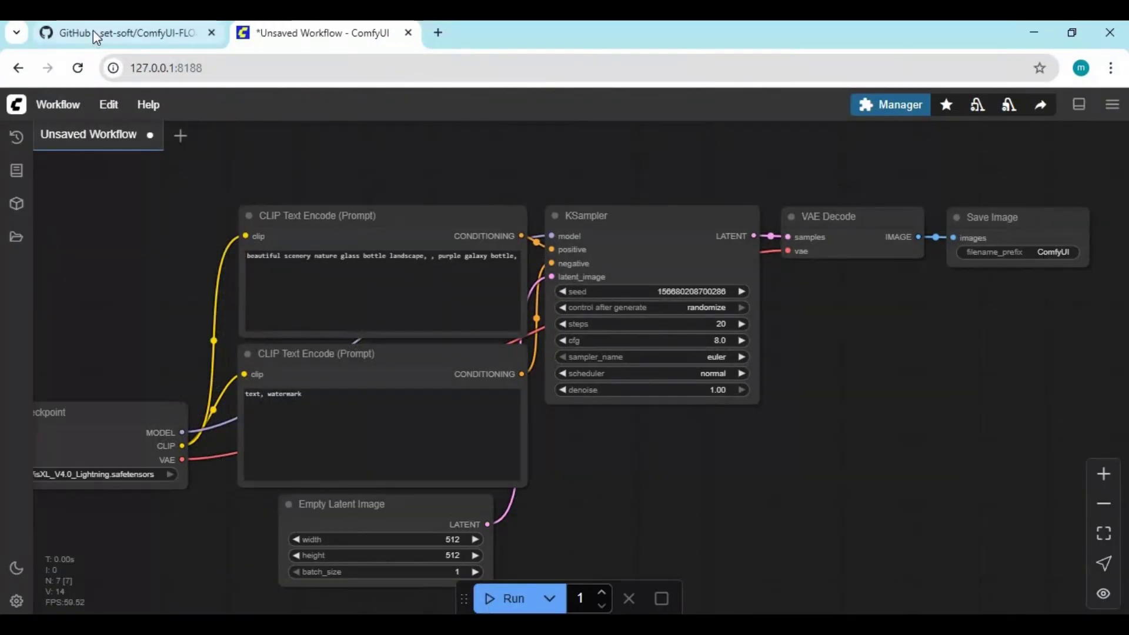
left_click(93, 30)
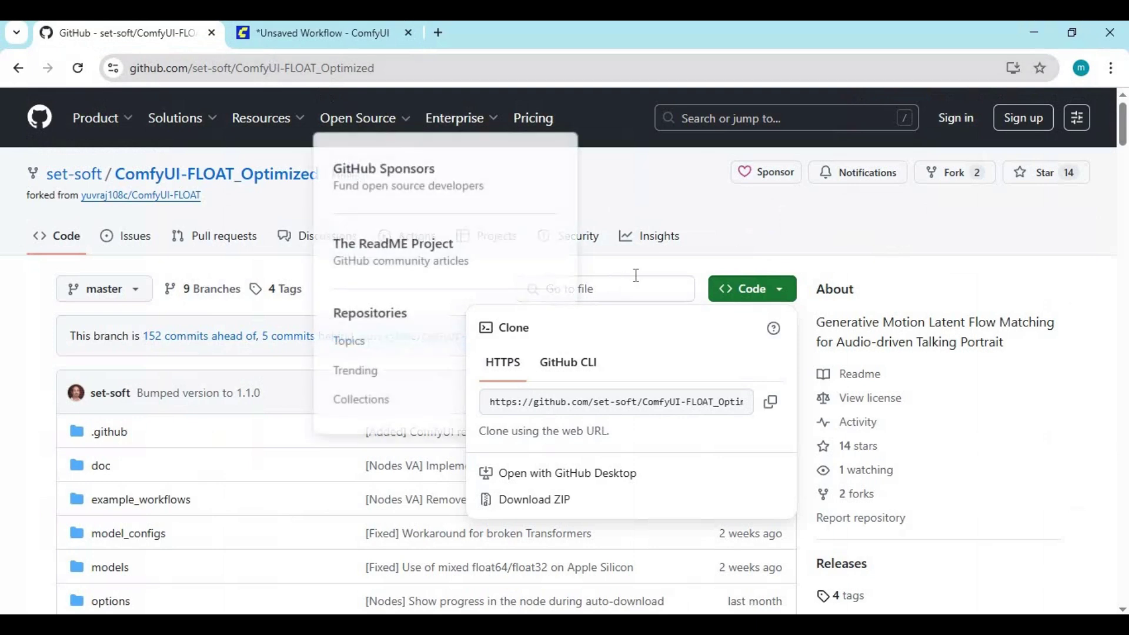
- Get float_adv.json from the repository's example_workflows folder and return to the ComfyUI tab
scroll(147, 360, "down", 3)
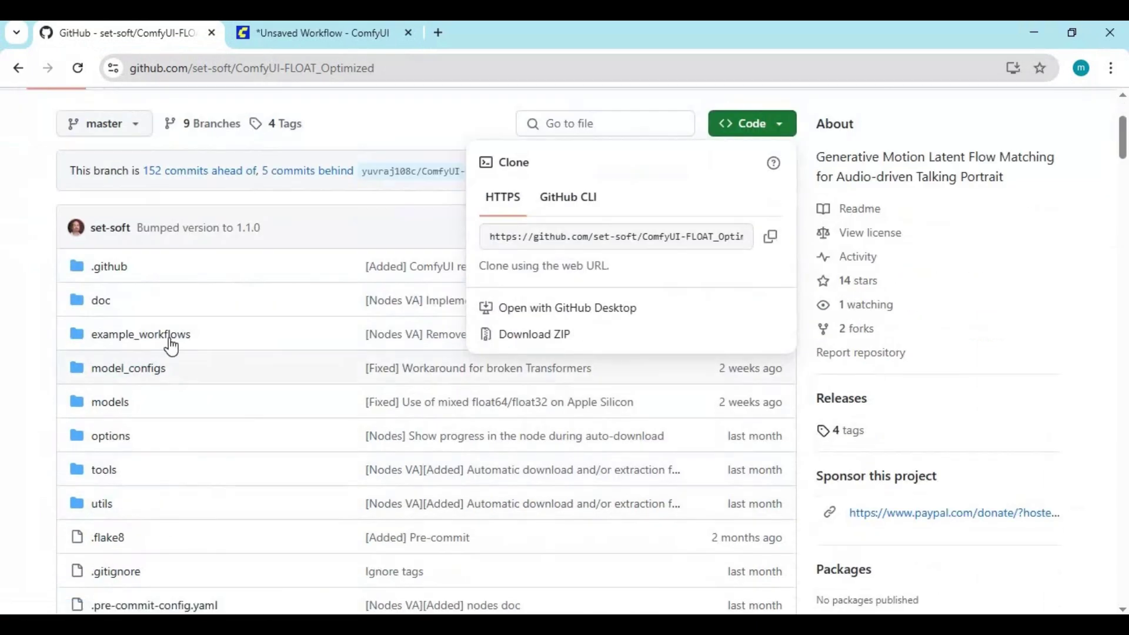
left_click(147, 344)
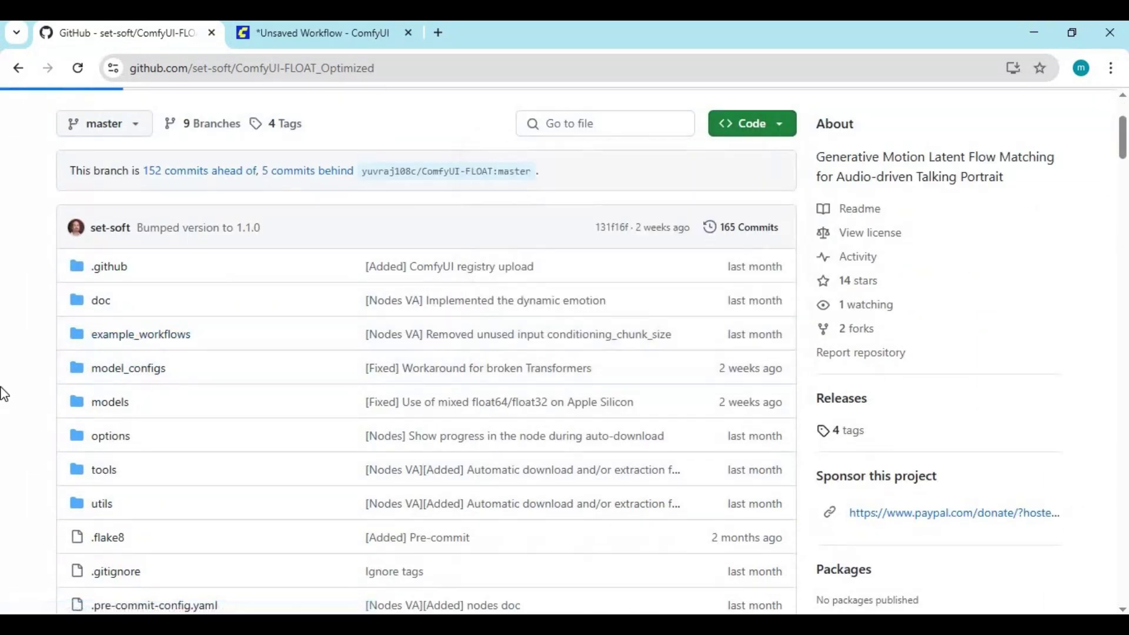
scroll(695, 413, "down", 3)
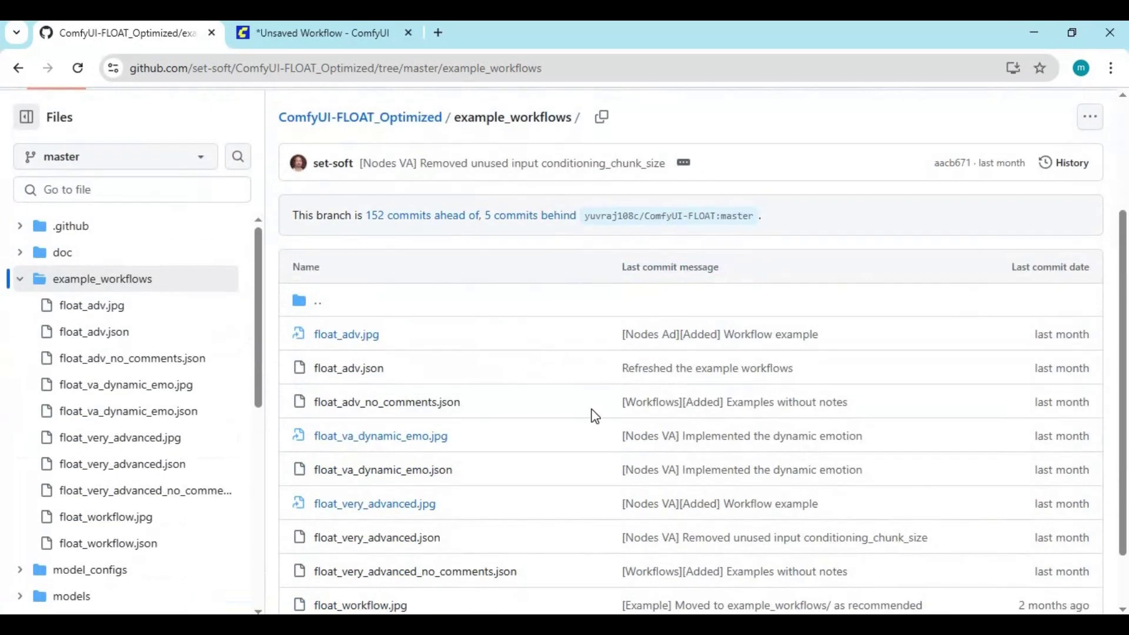
left_click(337, 370)
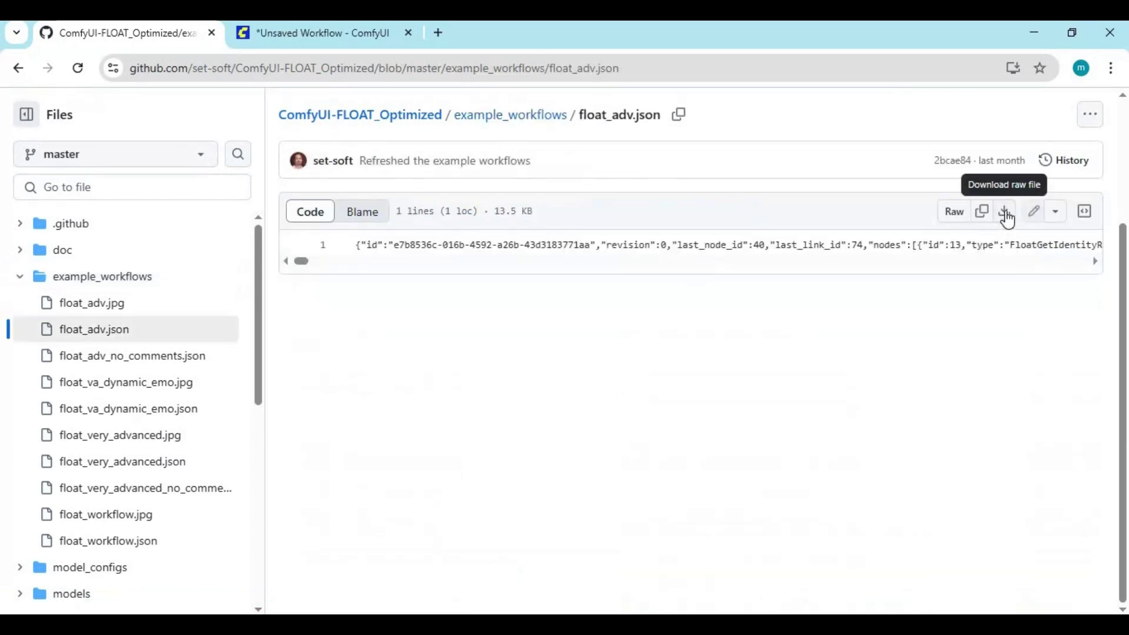
left_click(298, 35)
left_click(64, 105)
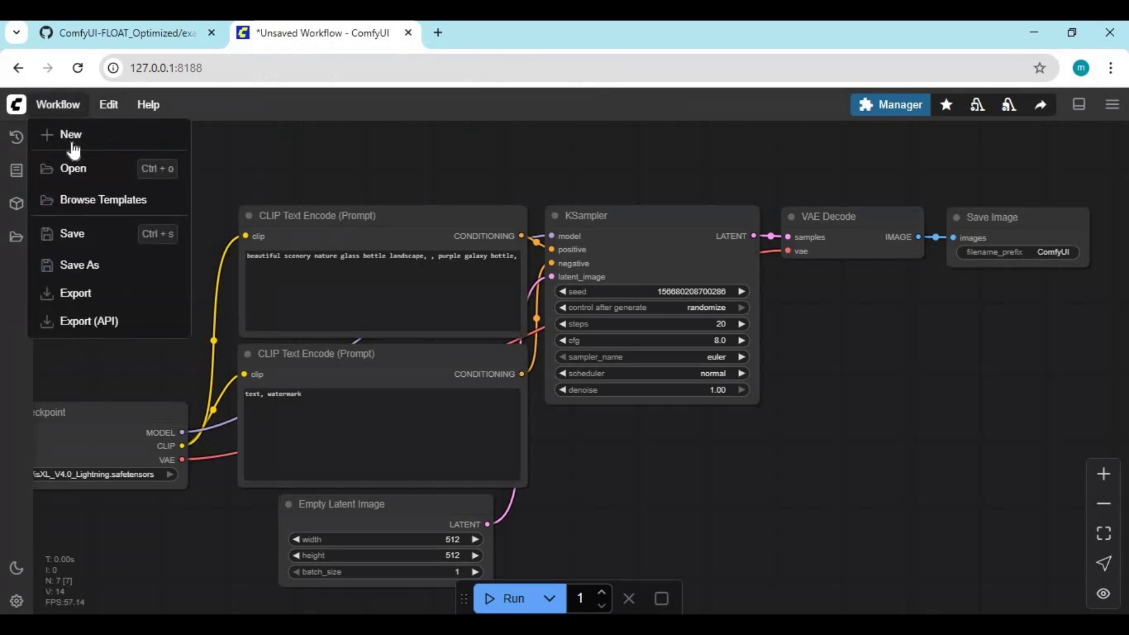
- Open the downloaded float_adv workflow and show the Manager's list of missing node packs
left_click(71, 171)
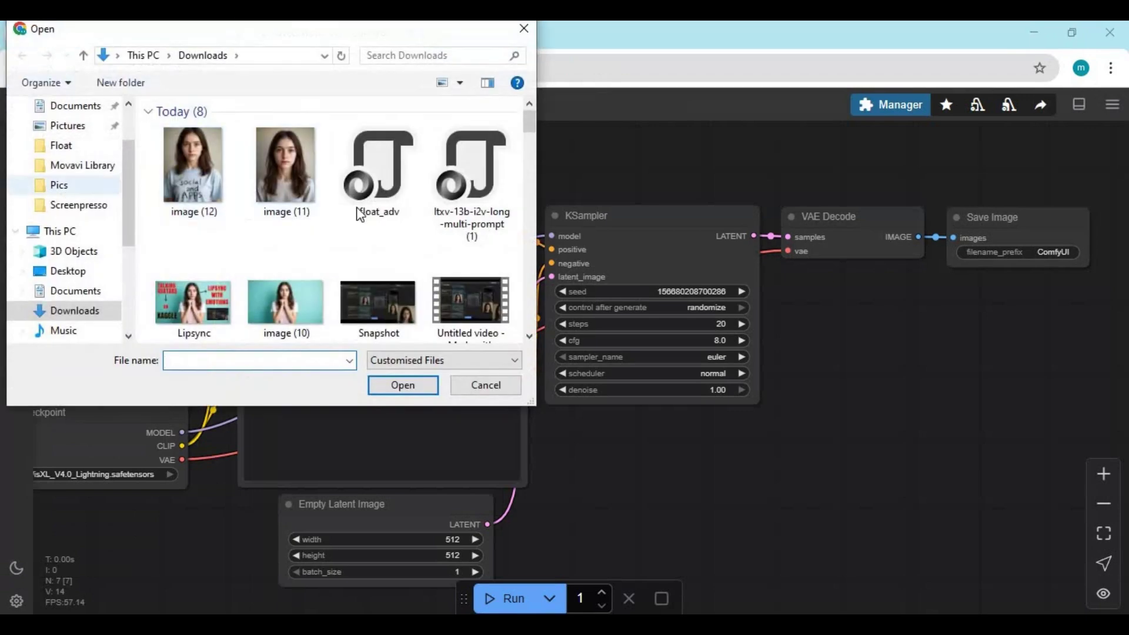
double_click(388, 168)
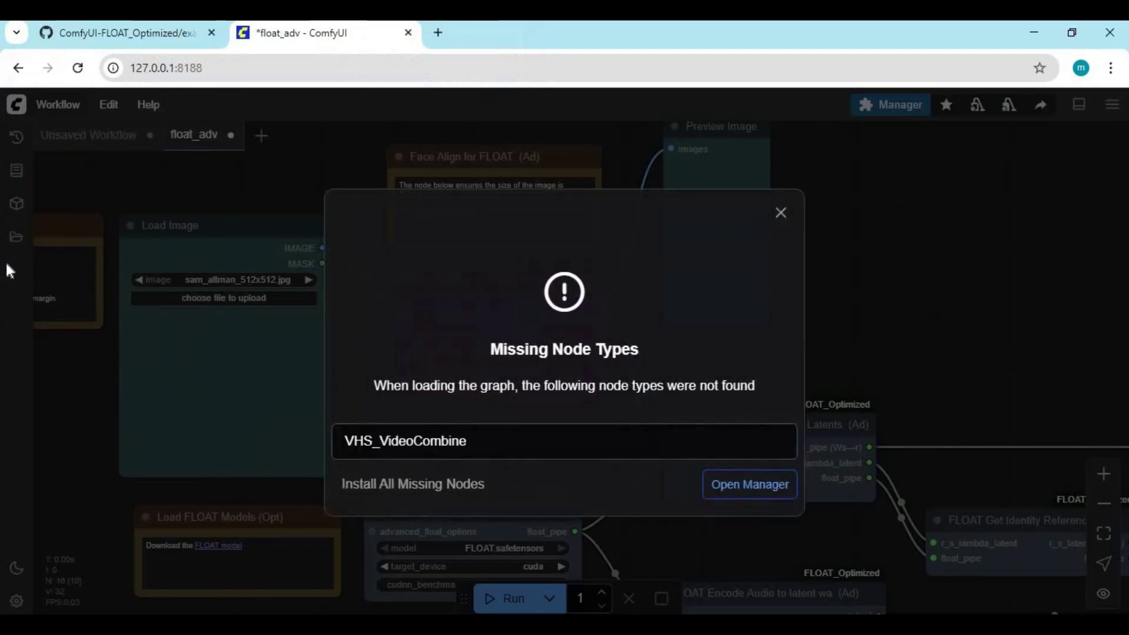
left_click(734, 496)
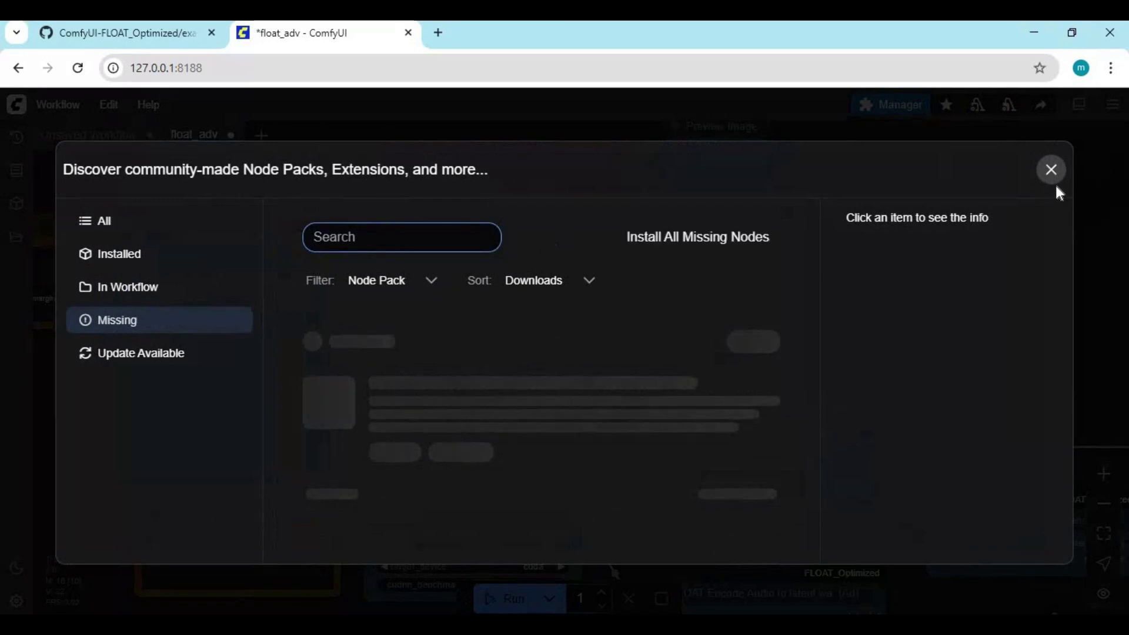
- Install the latest ComfyUI-VideoHelperSuite pack via Manager's Install Missing Custom Nodes
left_click(1051, 171)
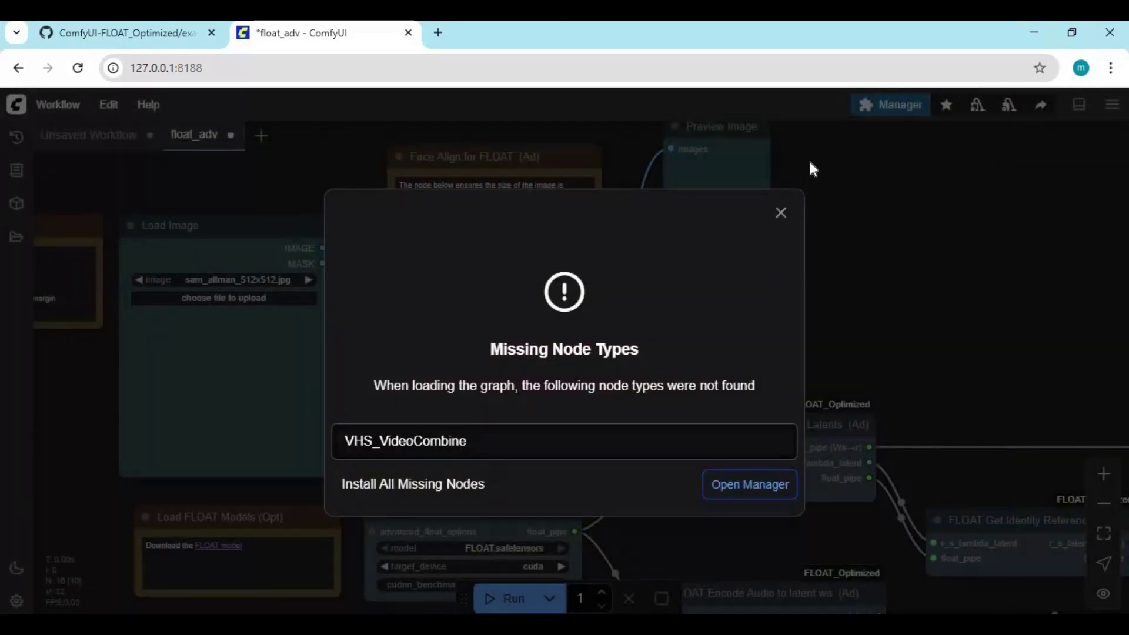
left_click(781, 212)
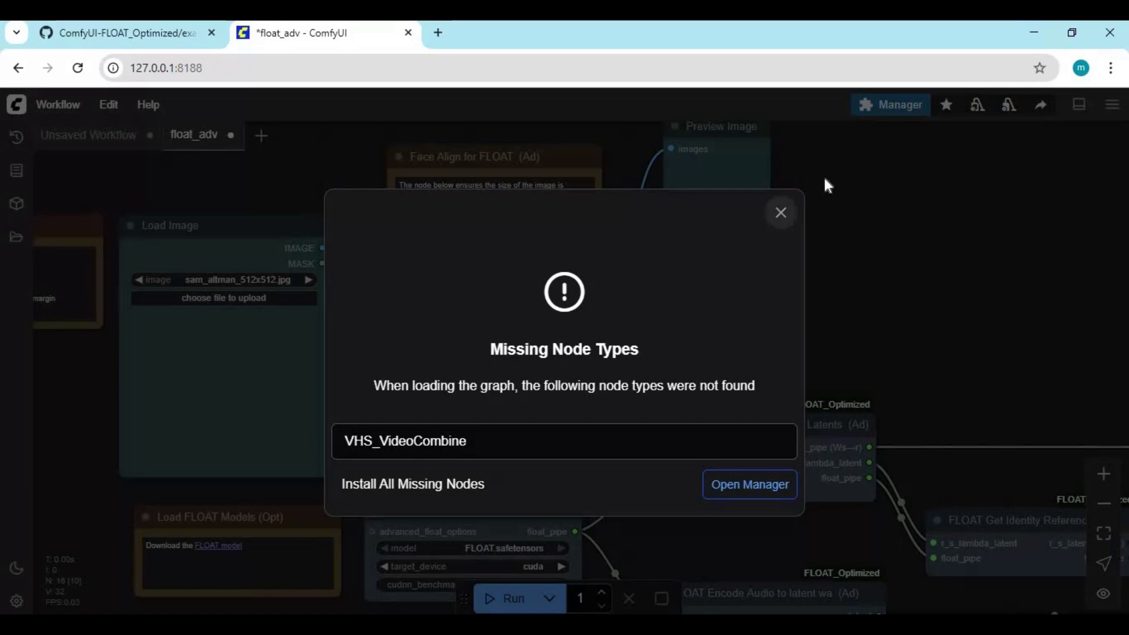
left_click(893, 107)
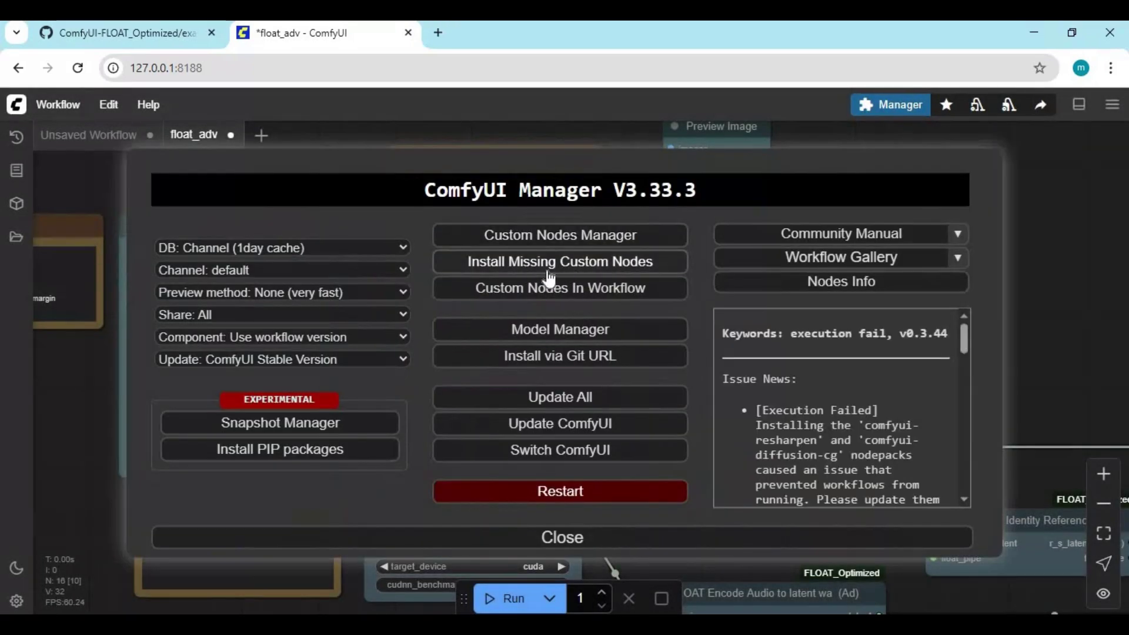
left_click(600, 264)
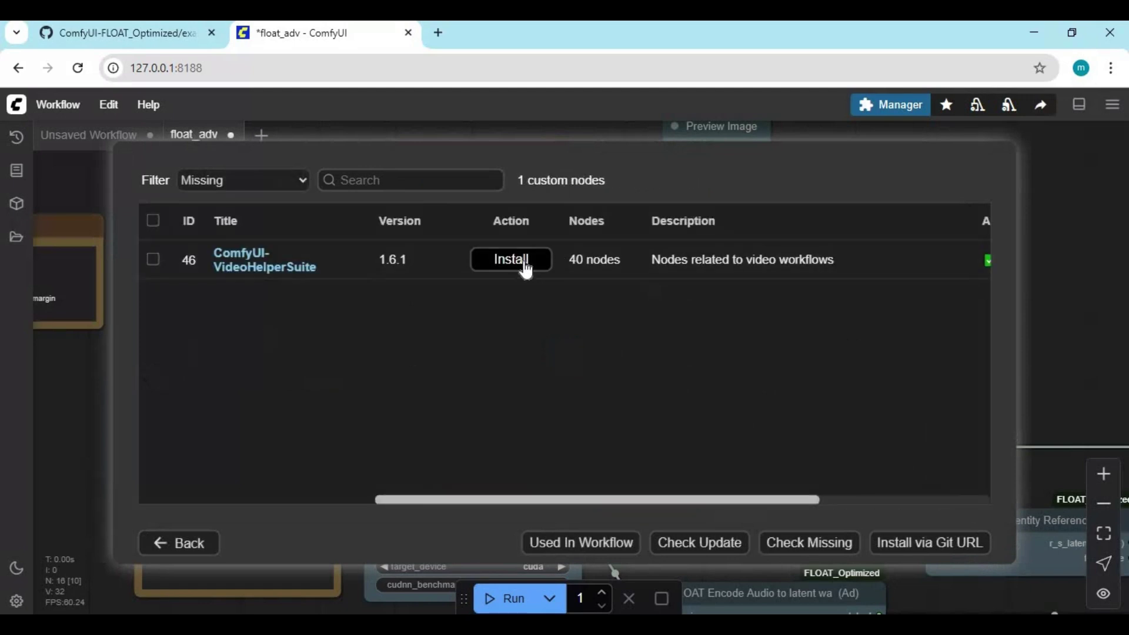
left_click(523, 265)
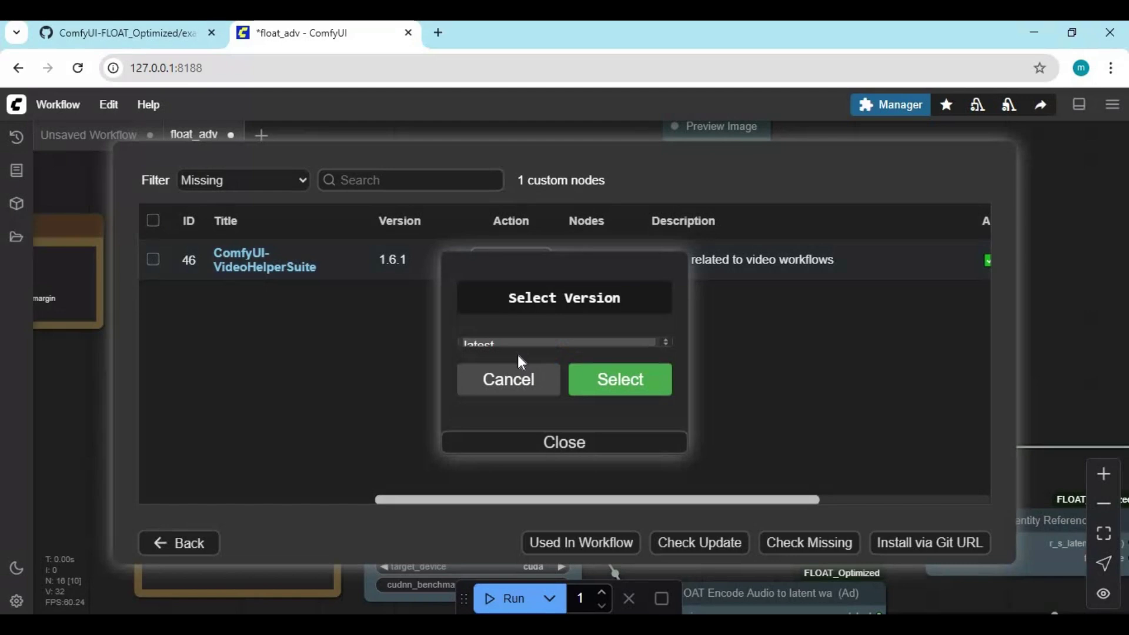
left_click(626, 454)
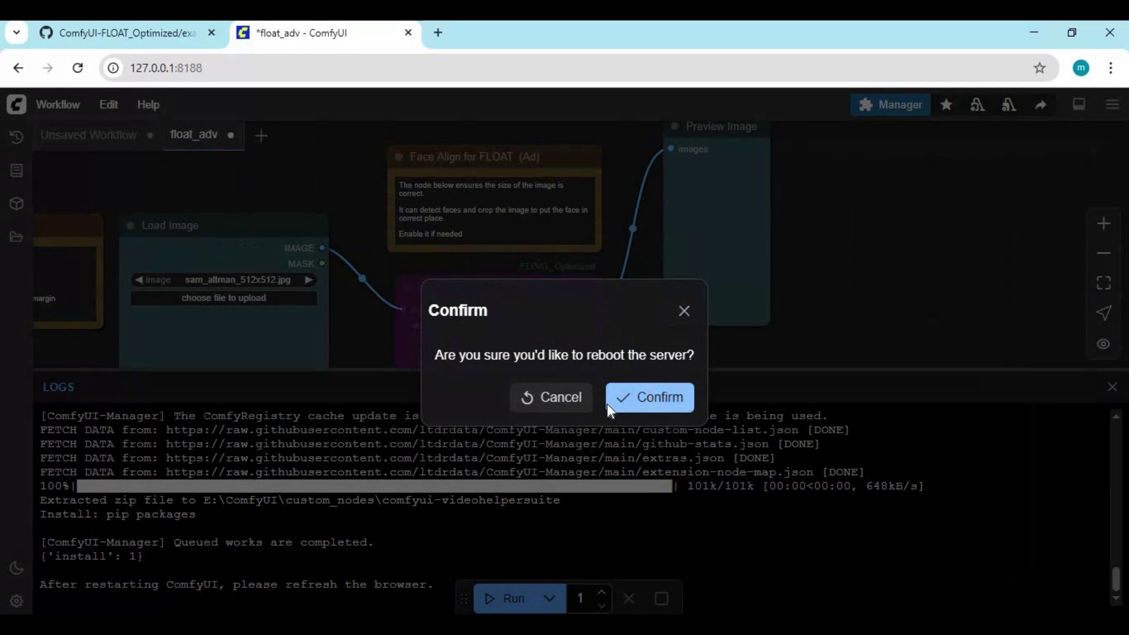
- Reboot the ComfyUI server, let the console finish installing, and view the reloaded float_adv graph
left_click(618, 398)
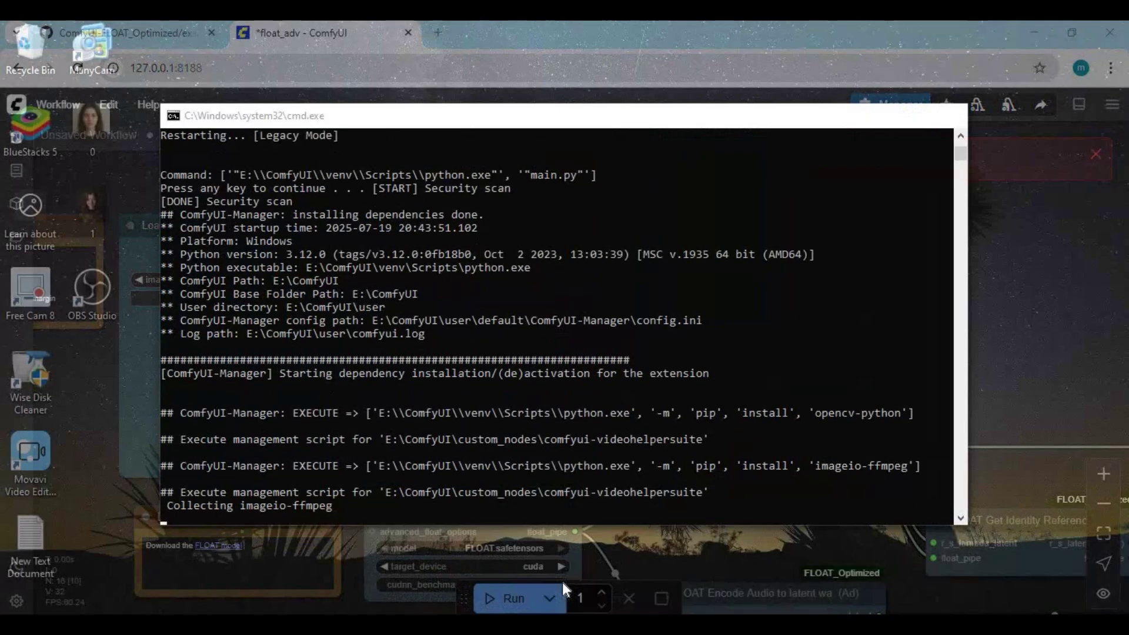
left_click(563, 583)
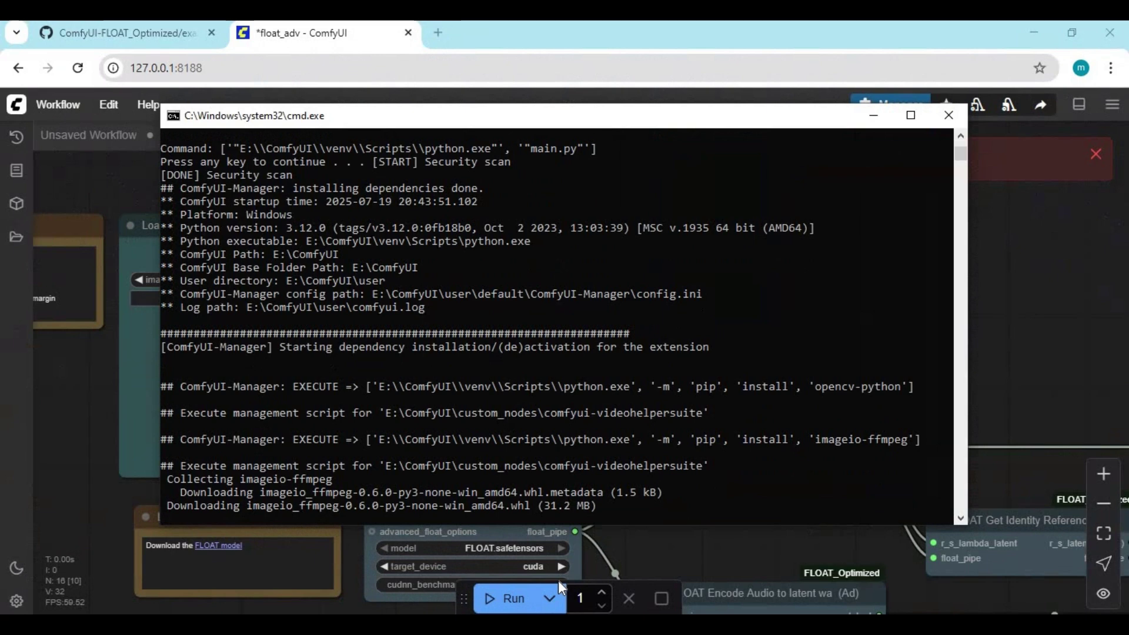
left_click(559, 581)
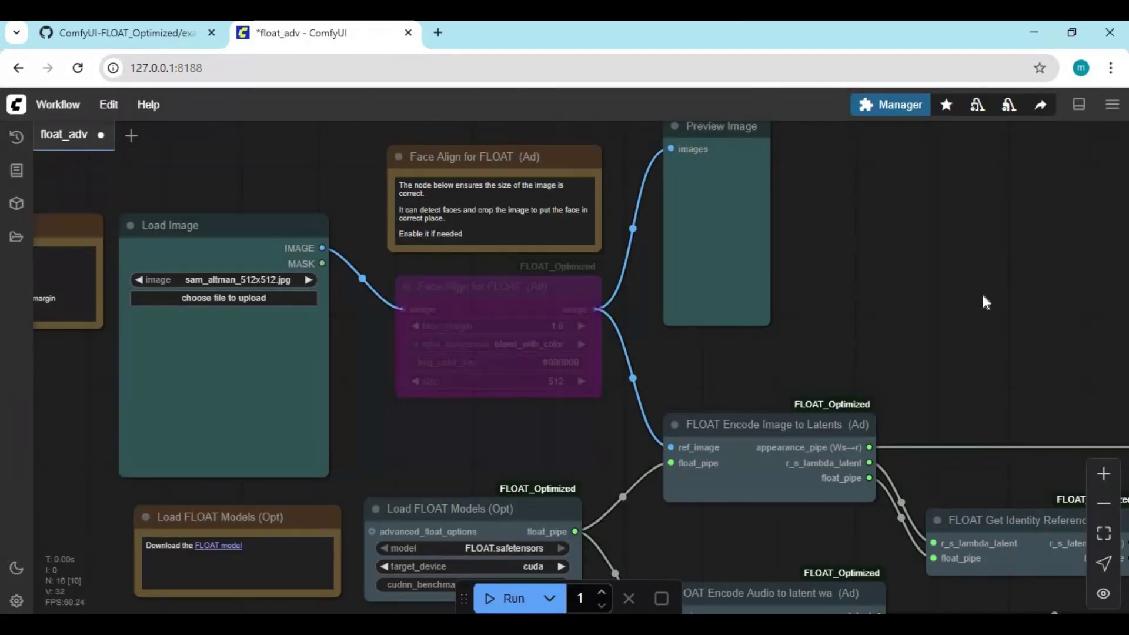
scroll(982, 292, "down", 2)
left_click_drag(1003, 302, 965, 196)
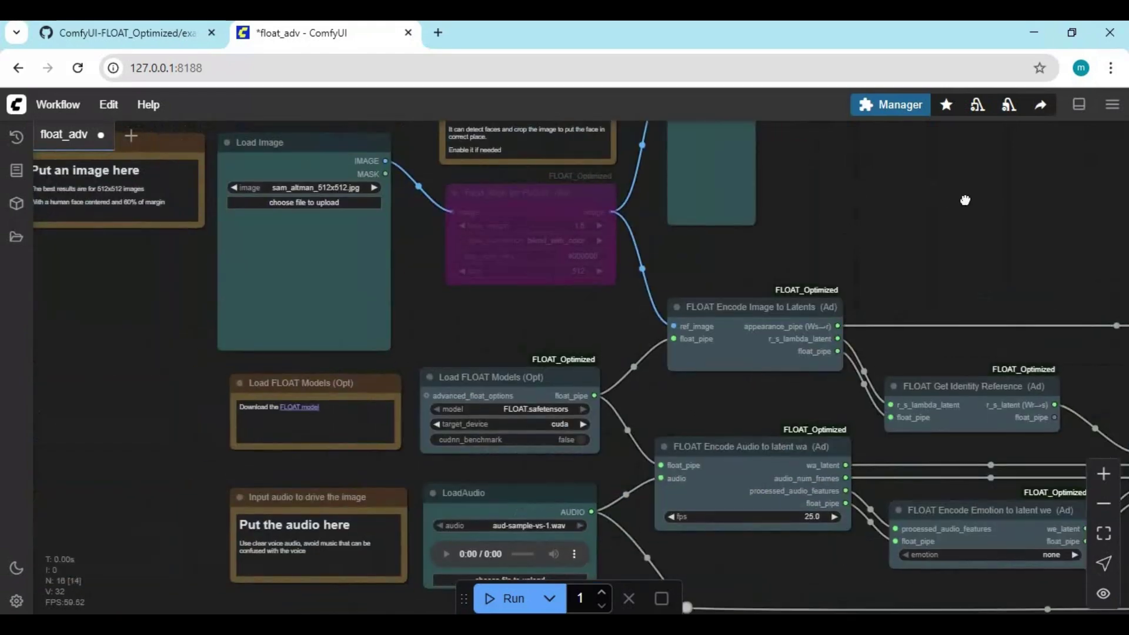
left_click_drag(850, 312, 847, 312)
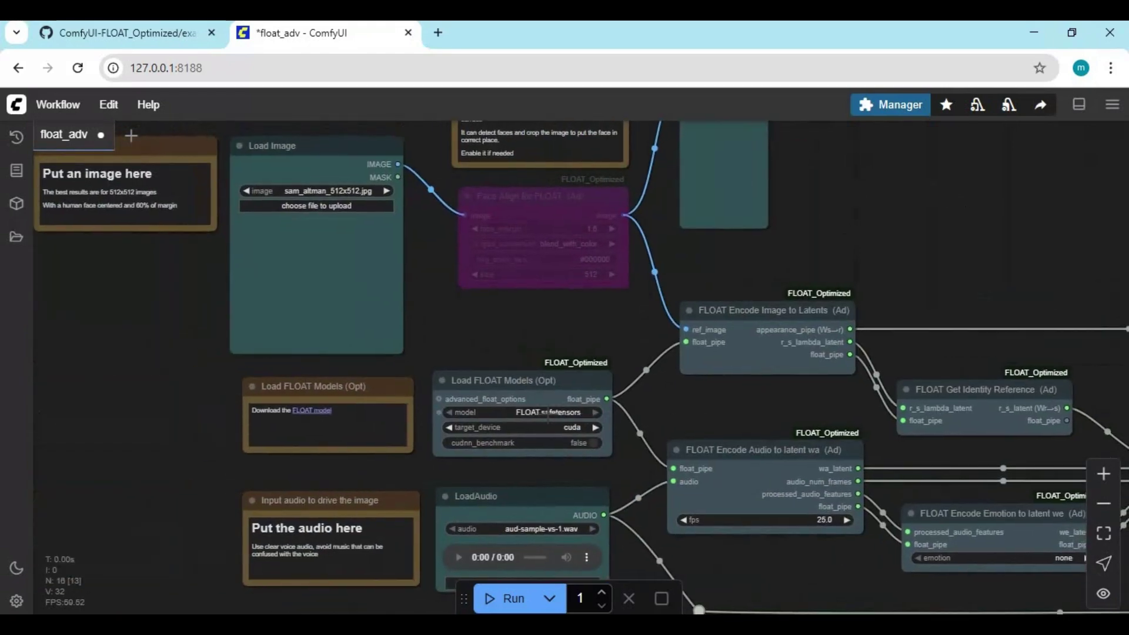
left_click(118, 33)
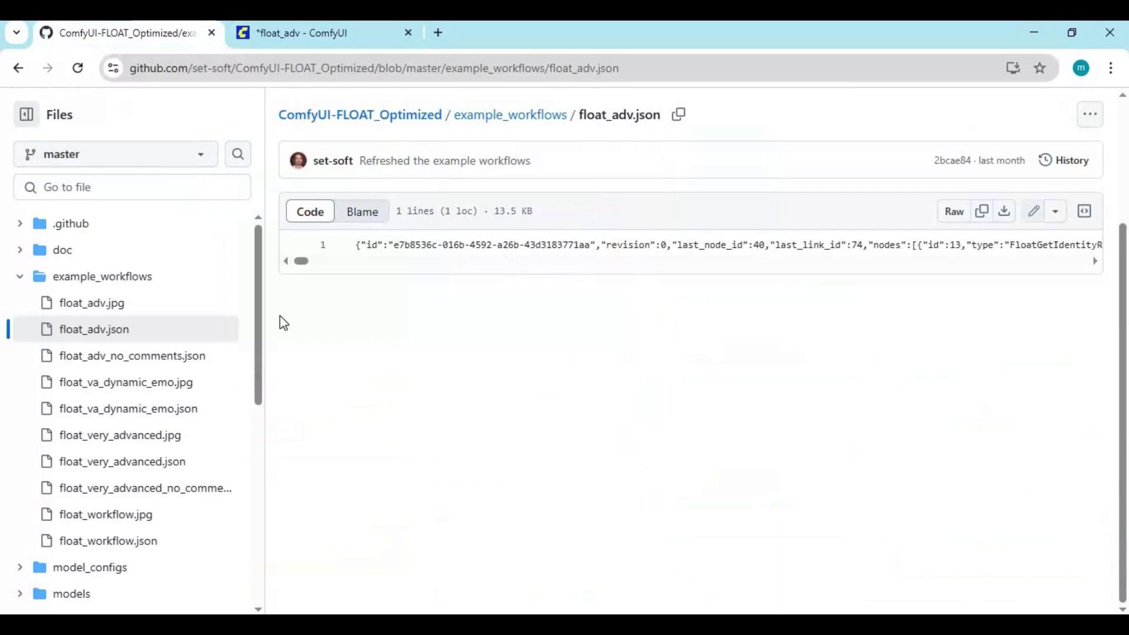
- Return to the repo README and download the unified FLOAT model from Manual models download
left_click(19, 70)
key("alt+Left")
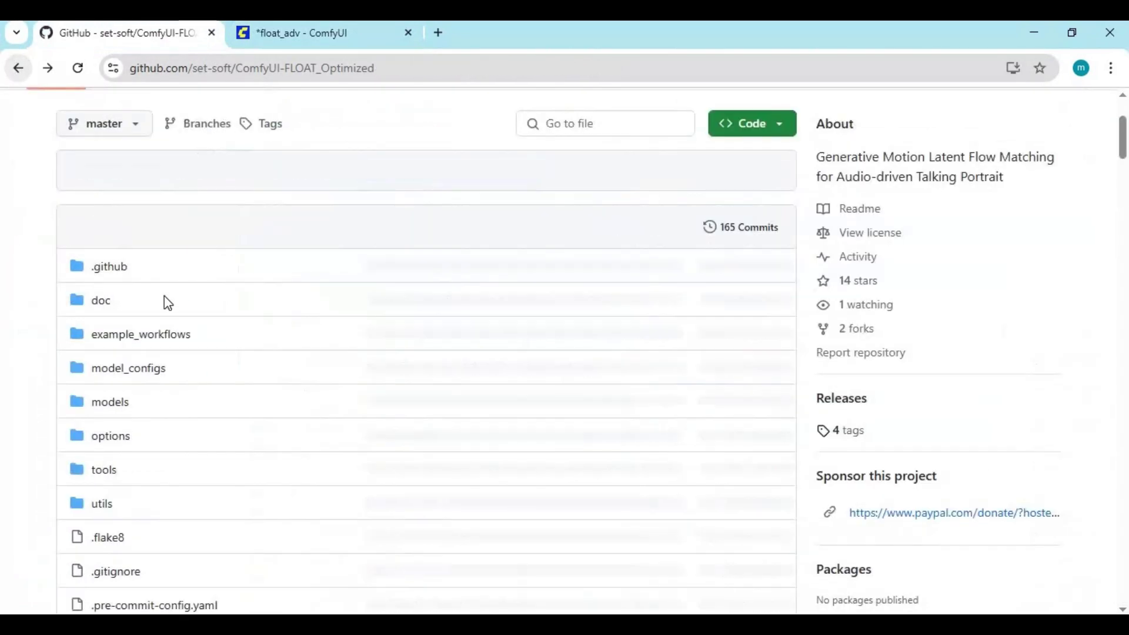
scroll(262, 351, "down", 8)
scroll(268, 359, "down", 12)
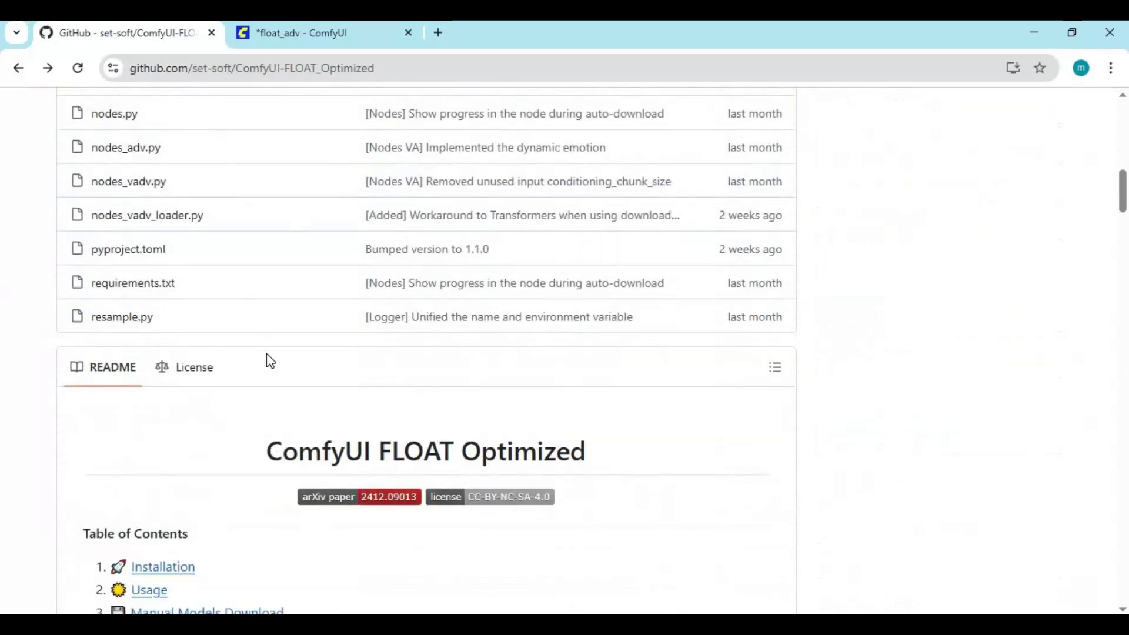
scroll(272, 364, "down", 1)
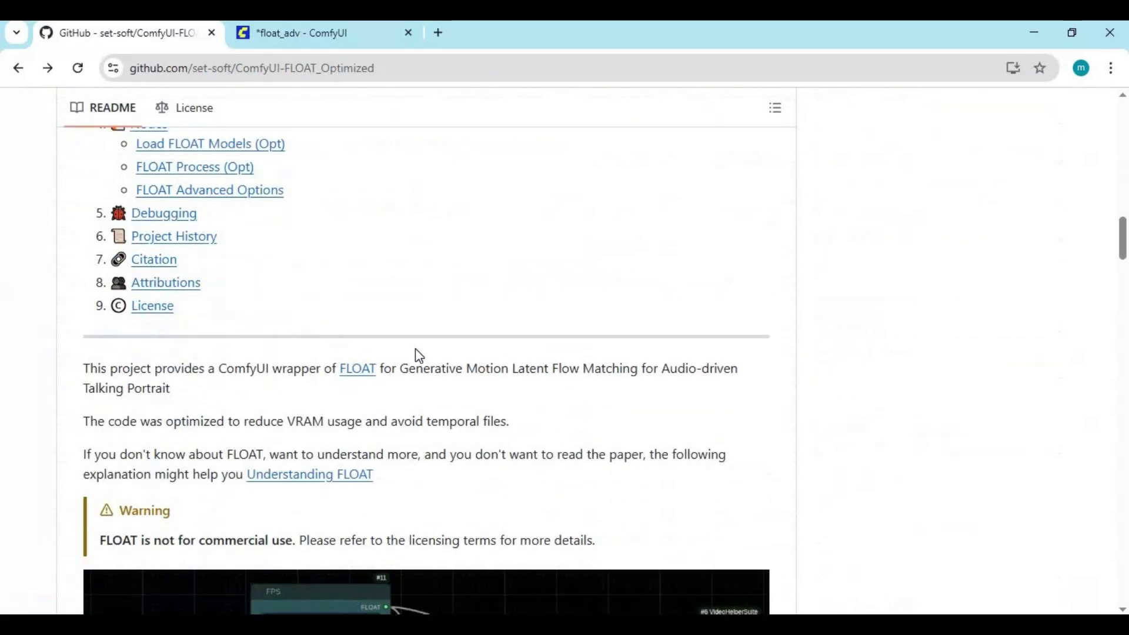
scroll(444, 423, "down", 20)
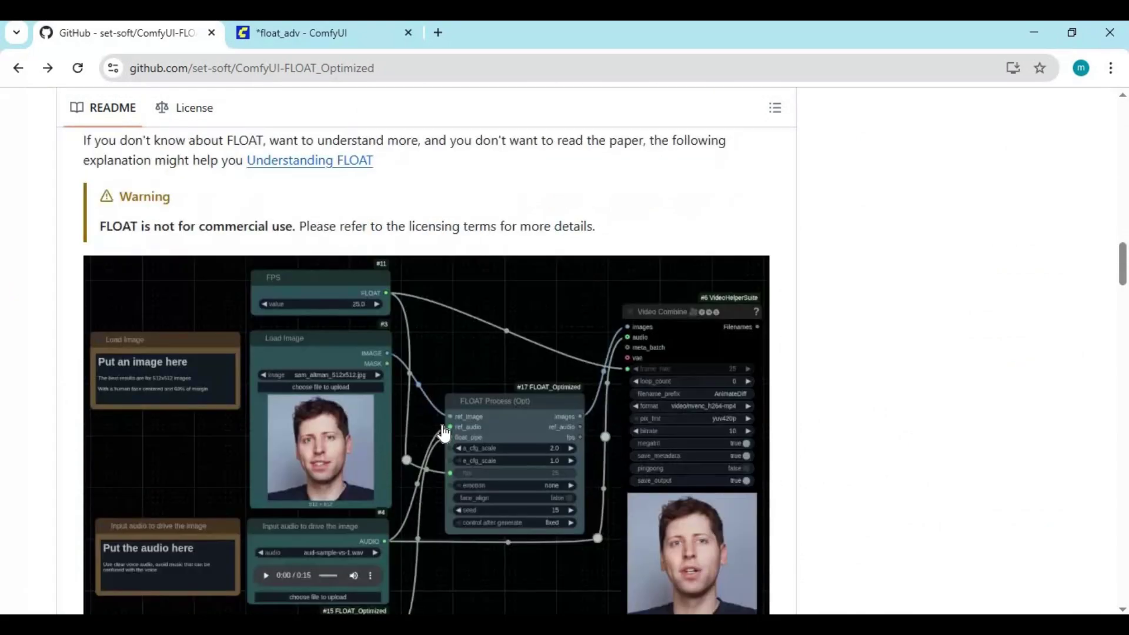
scroll(444, 435, "down", 8)
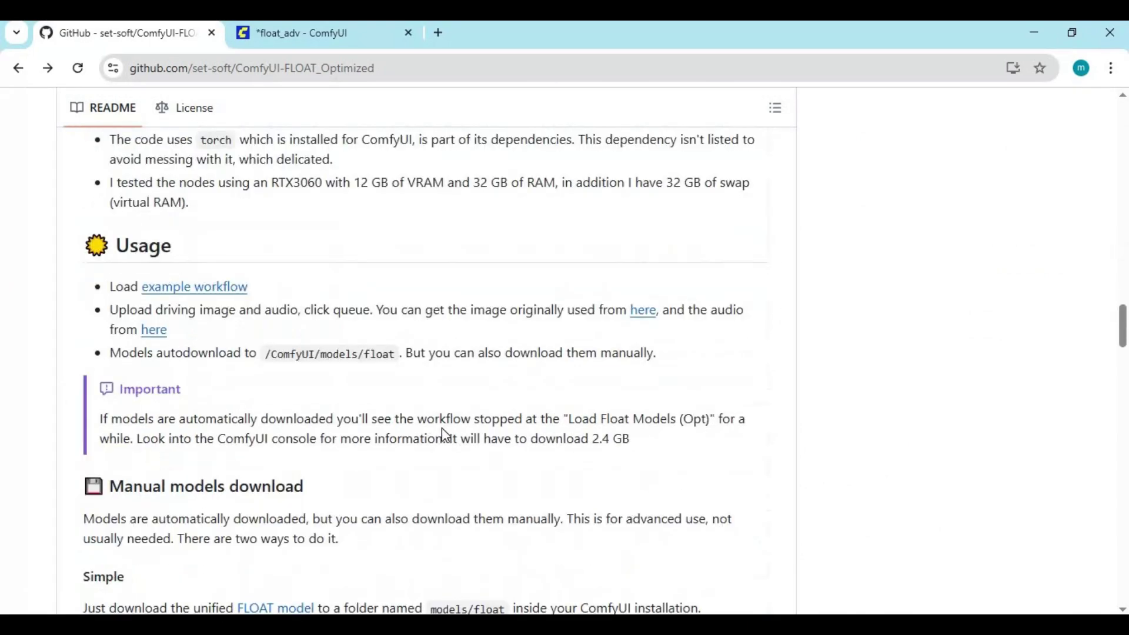
scroll(442, 429, "down", 5)
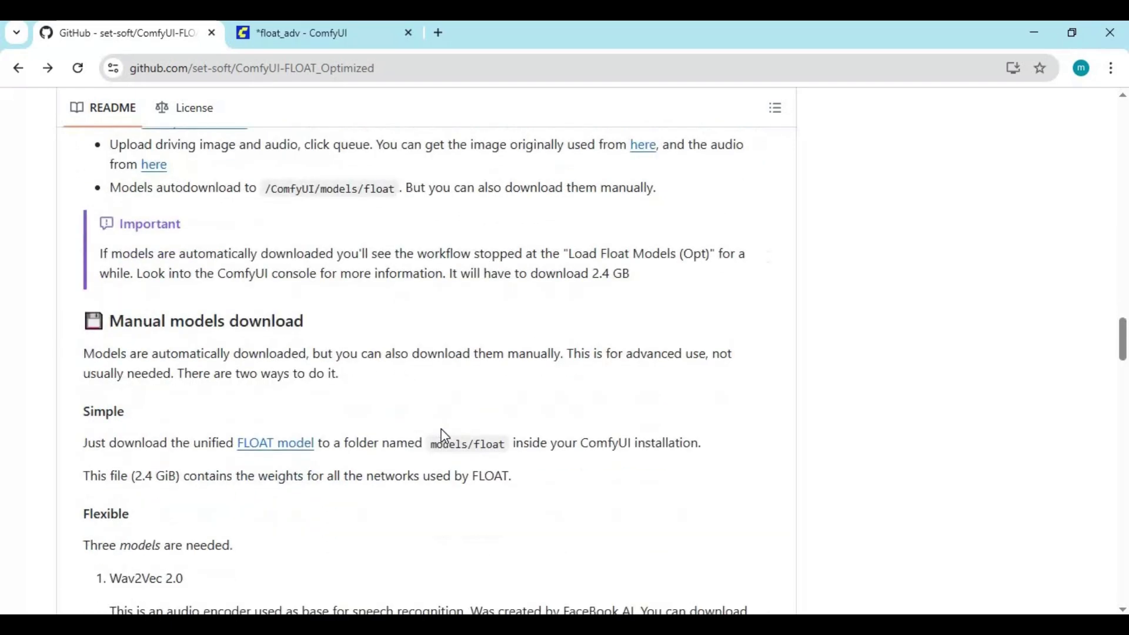
left_click(281, 452)
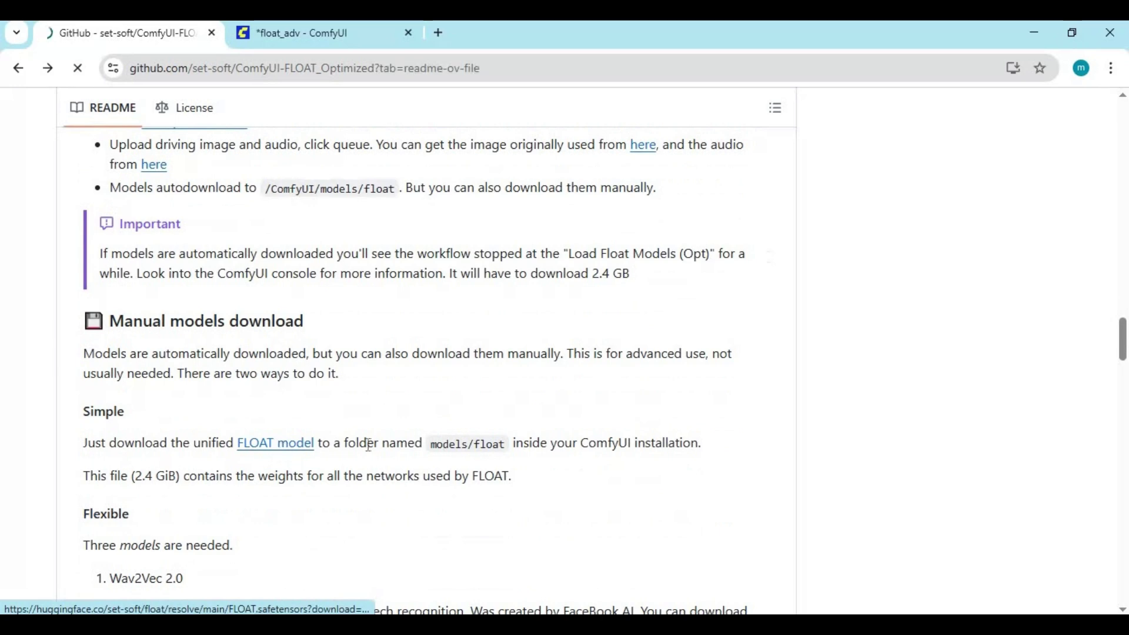
double_click(210, 306)
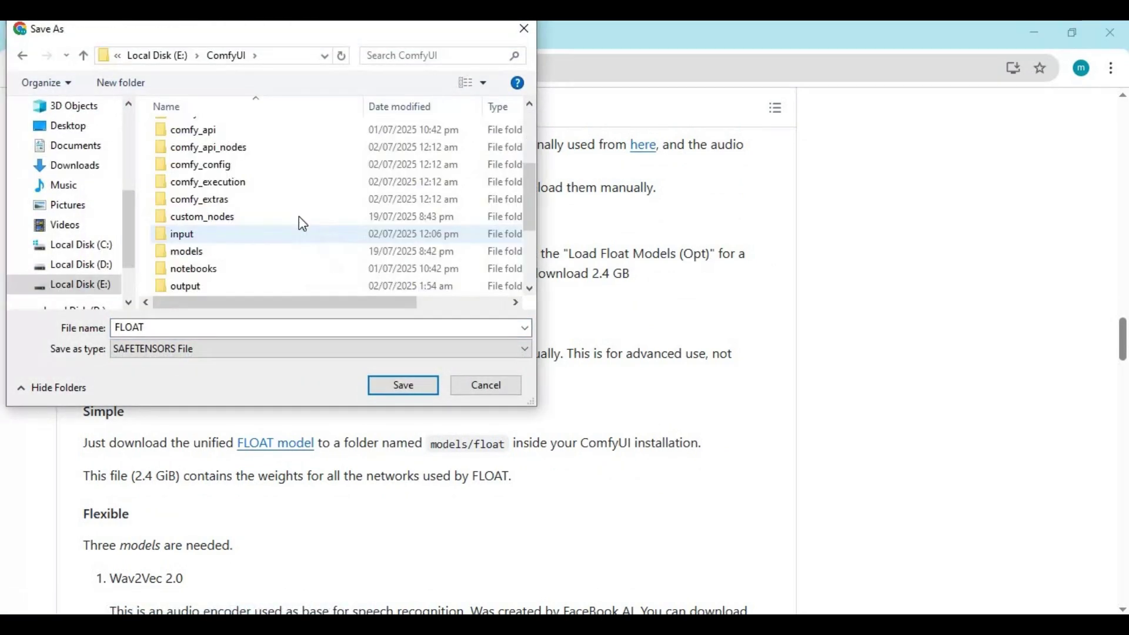
- Save the FLOAT.safetensors download into E:\ComfyUI\models\float
double_click(196, 264)
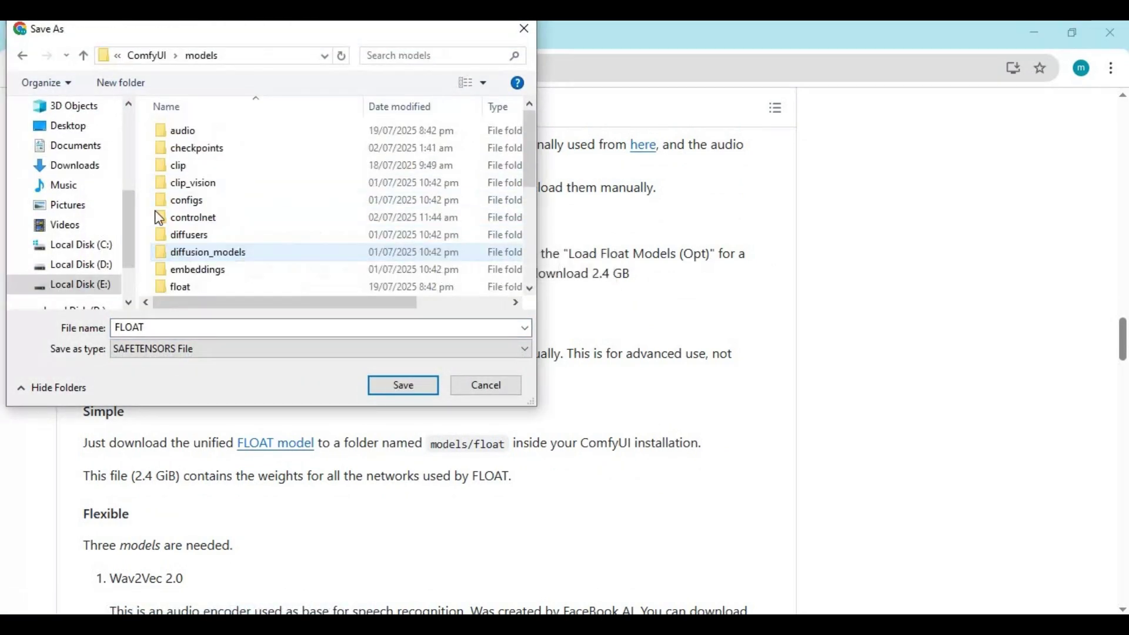
scroll(330, 198, "down", 2)
scroll(340, 202, "up", 2)
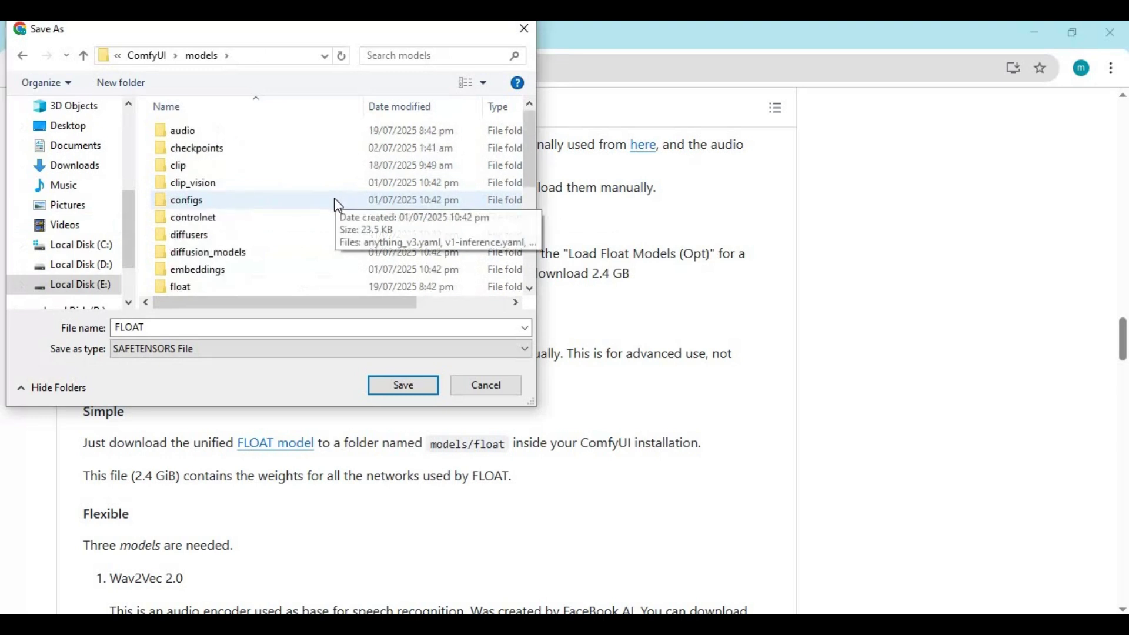
scroll(335, 202, "down", 1)
left_click(179, 254)
double_click(175, 249)
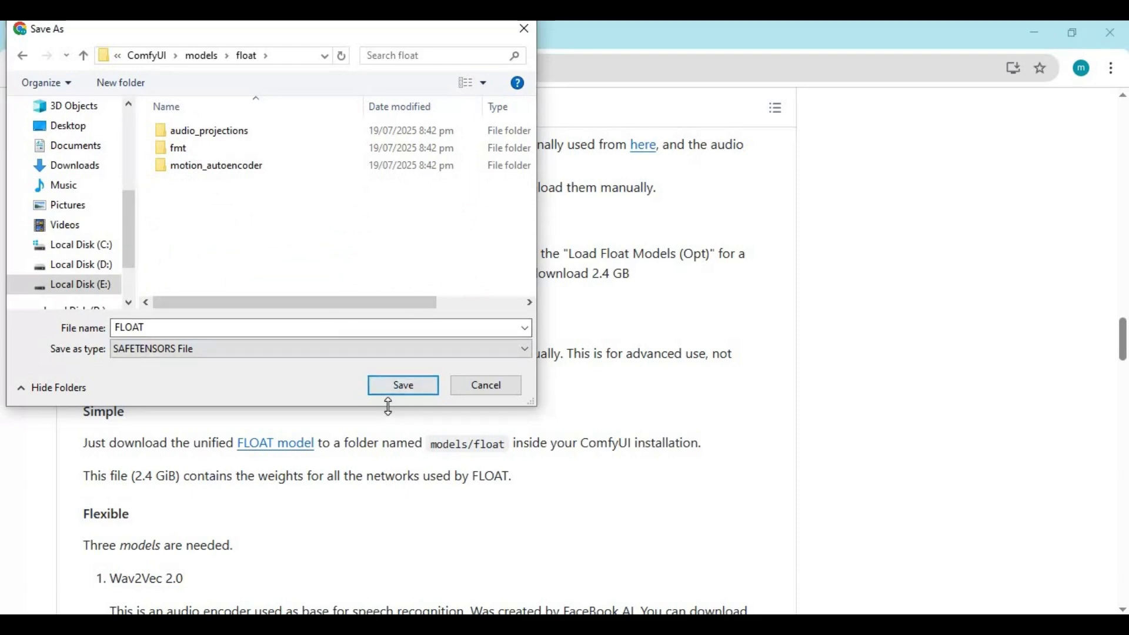
left_click(412, 388)
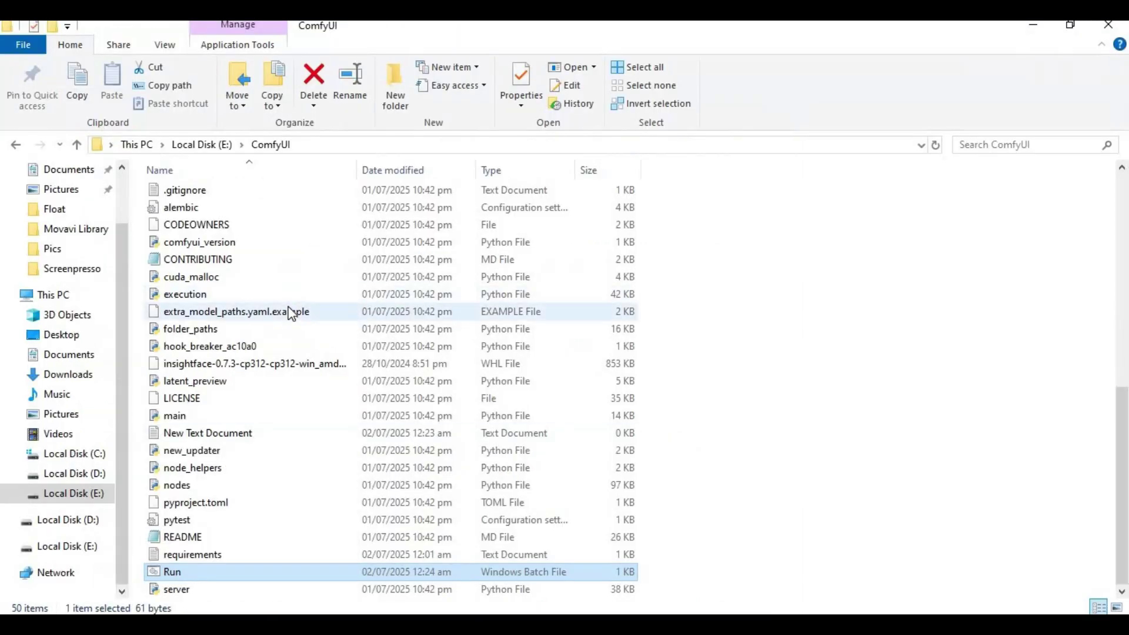
scroll(290, 310, "up", 8)
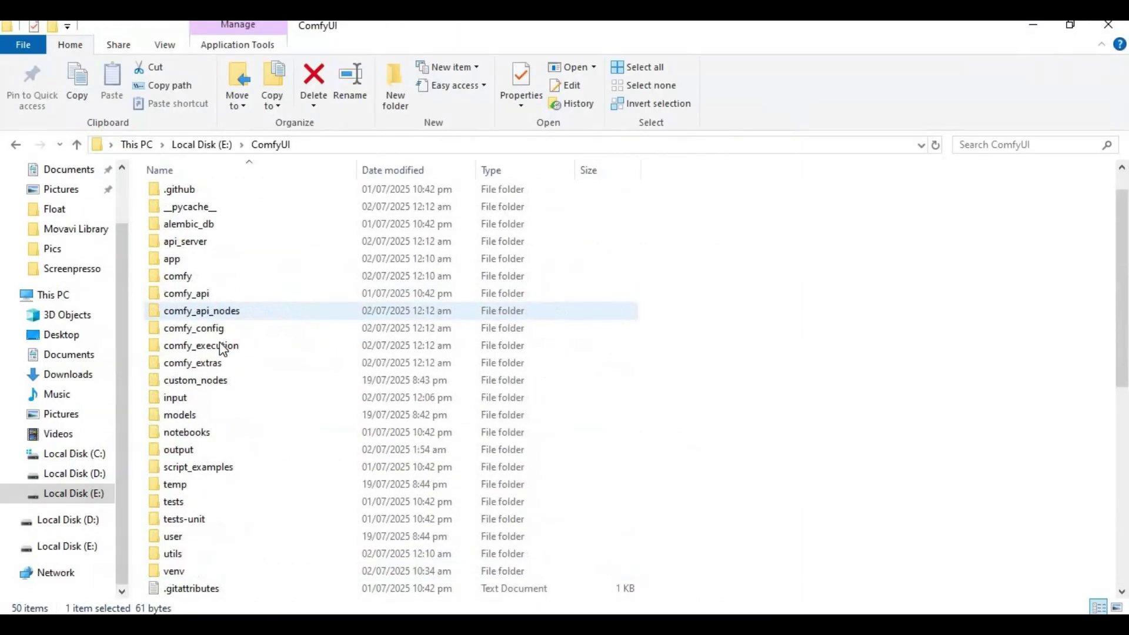
- Confirm FLOAT.safetensors sits in E:\ComfyUI\models\float and close the extra cmd window
double_click(180, 415)
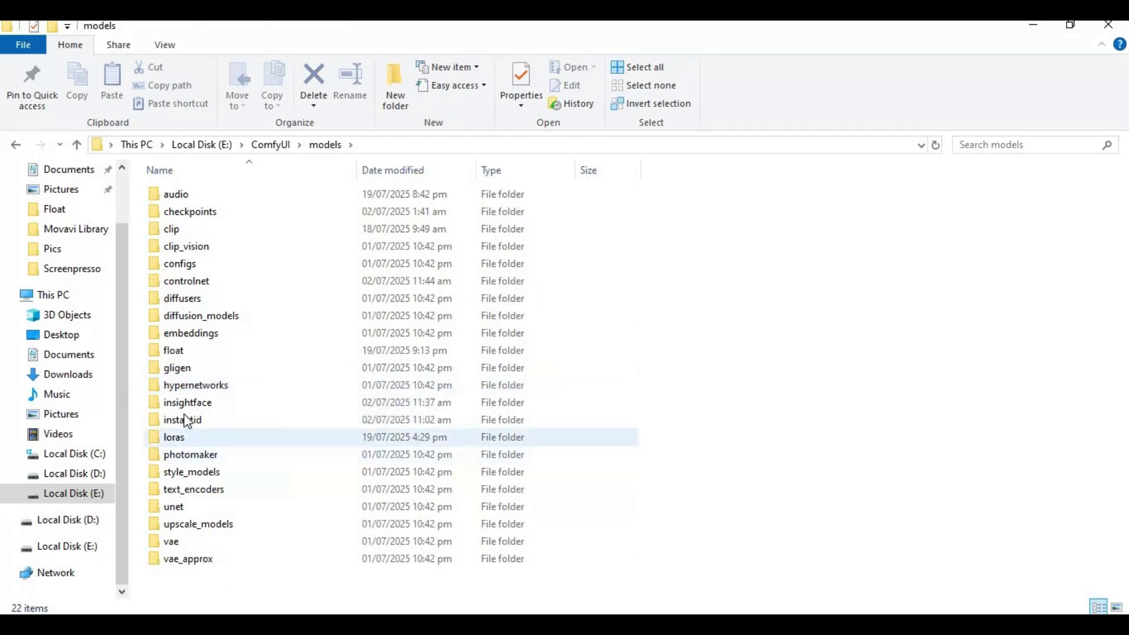
double_click(177, 351)
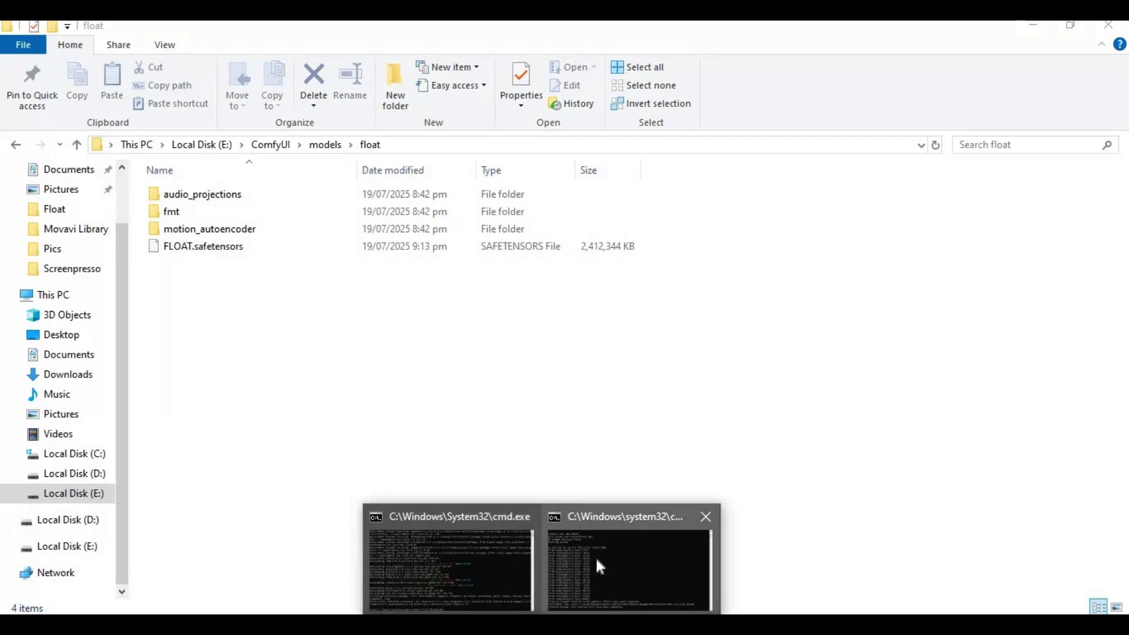
mouse_move(580, 559)
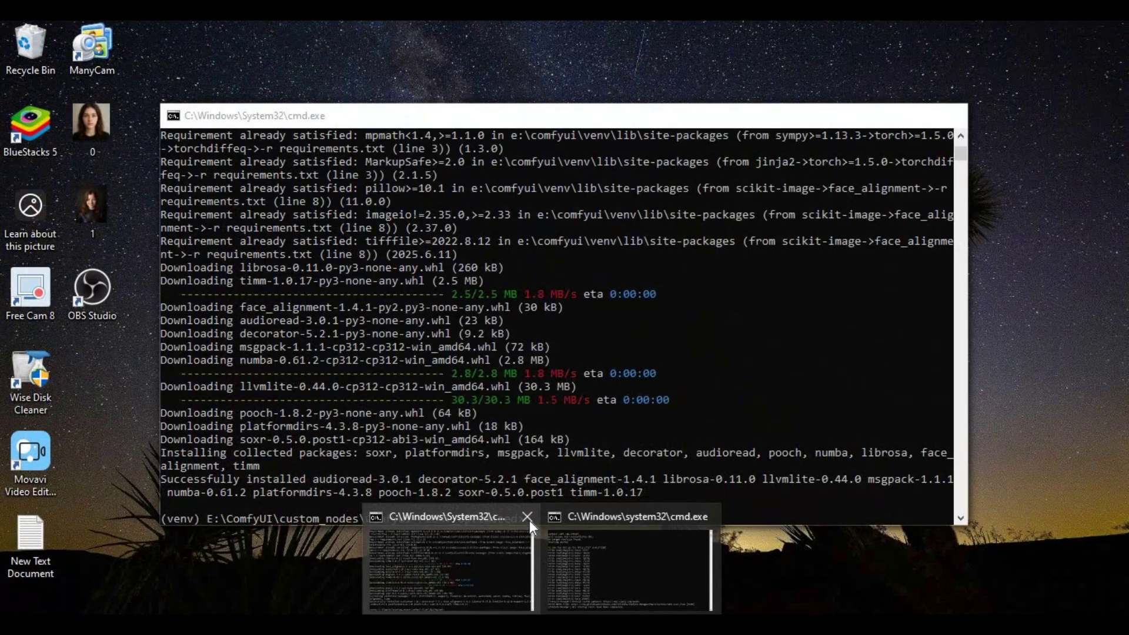
left_click(522, 517)
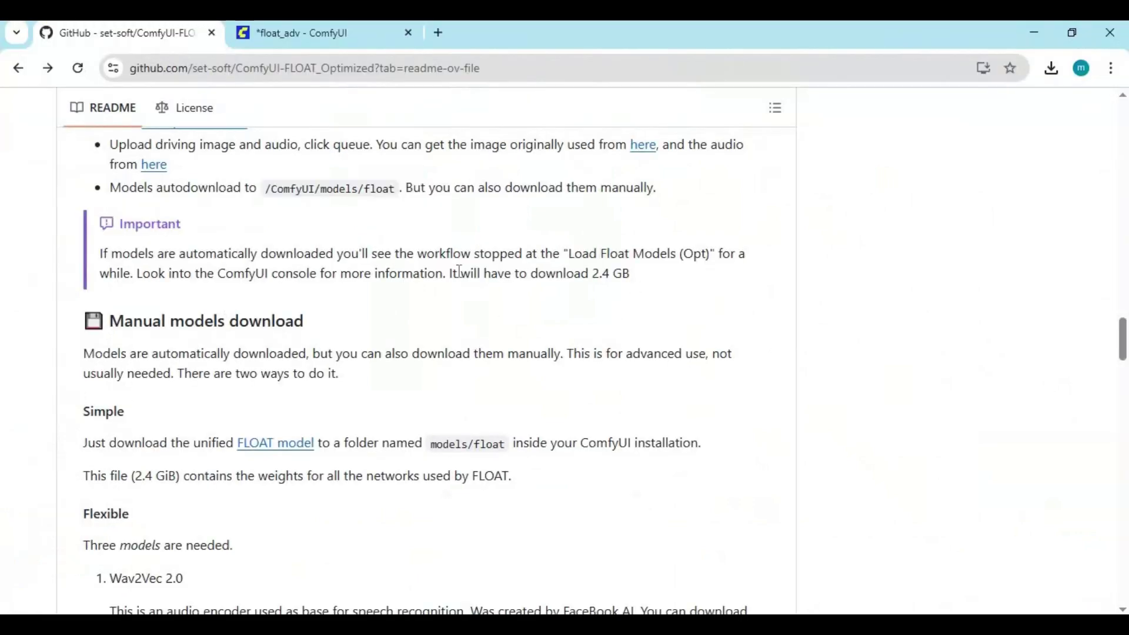
- Refresh the node definitions from ComfyUI's Edit menu
left_click(283, 36)
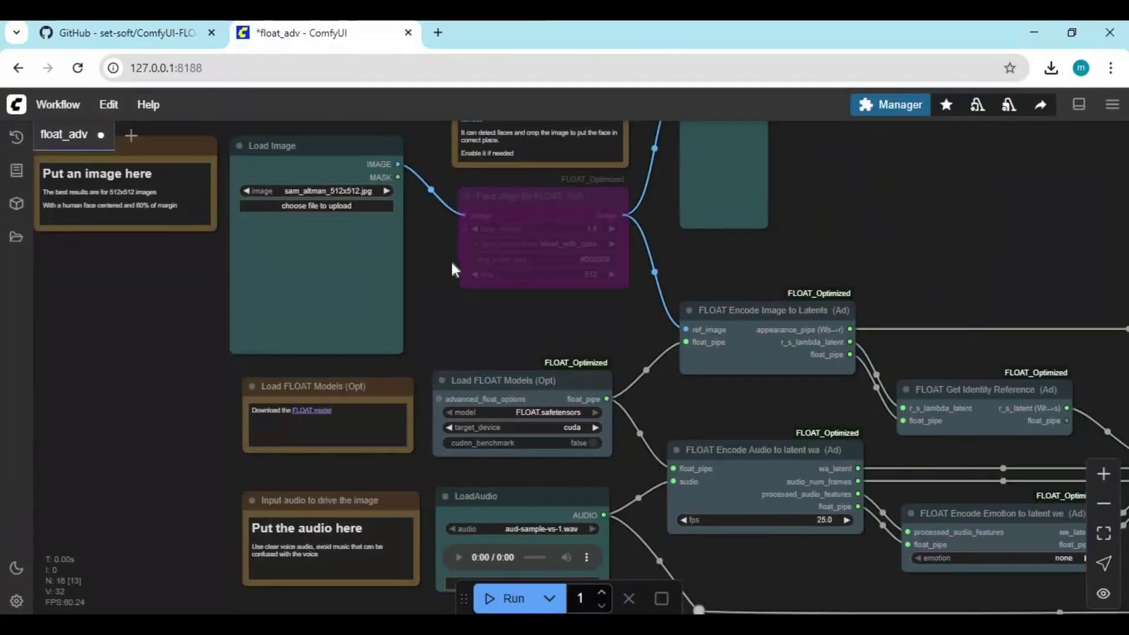
left_click(108, 104)
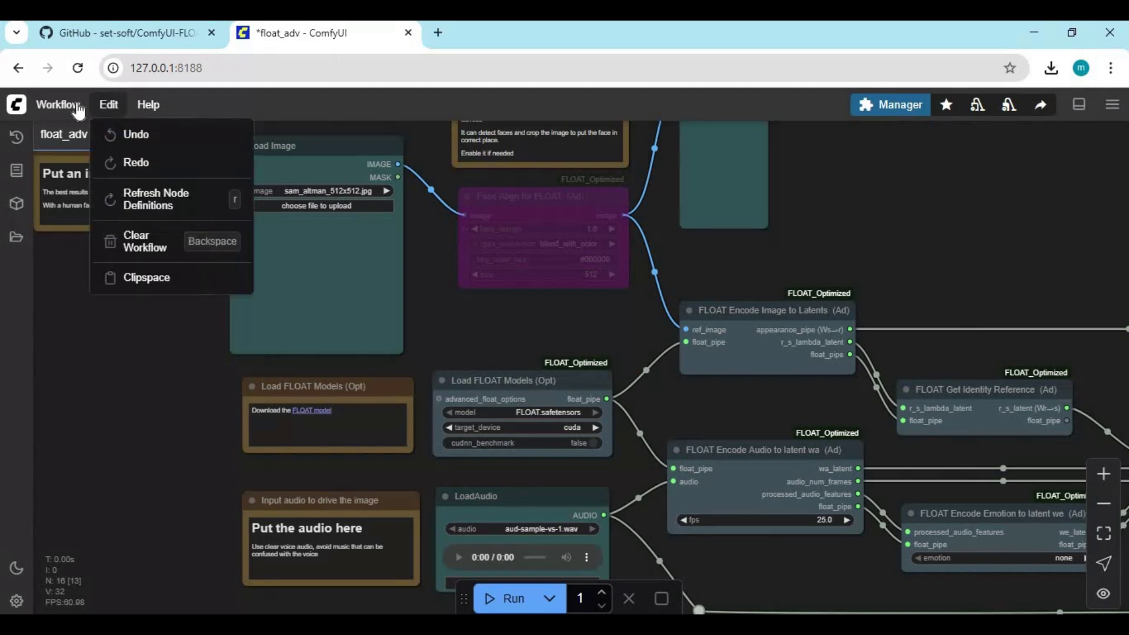
left_click(132, 200)
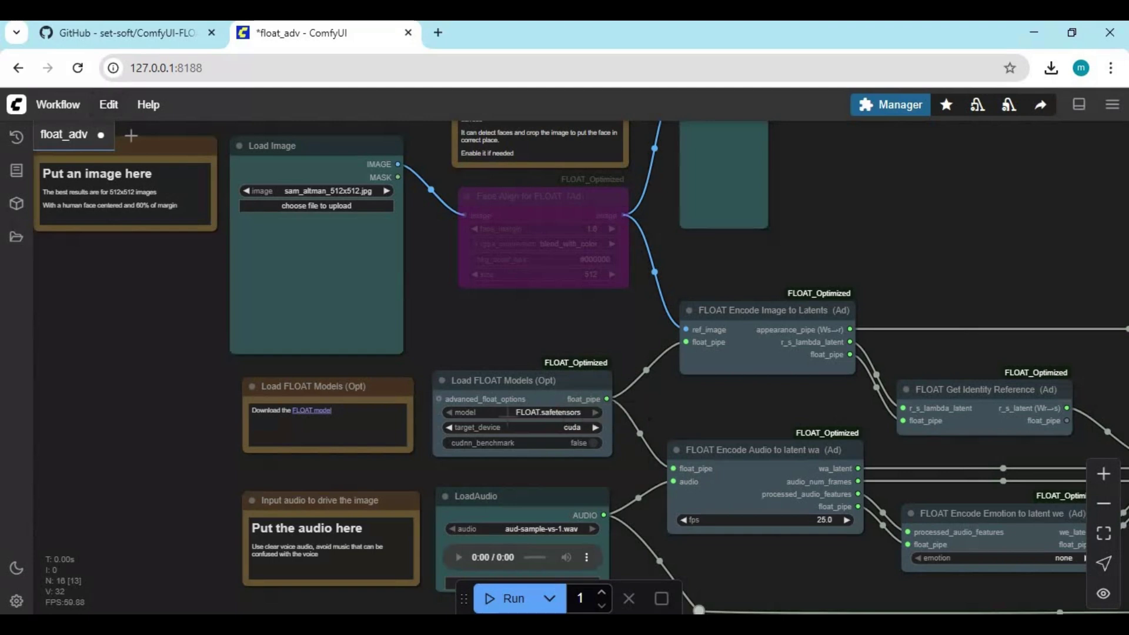
- Un-bypass the Face Align for FLOAT node
scroll(539, 436, "up", 3)
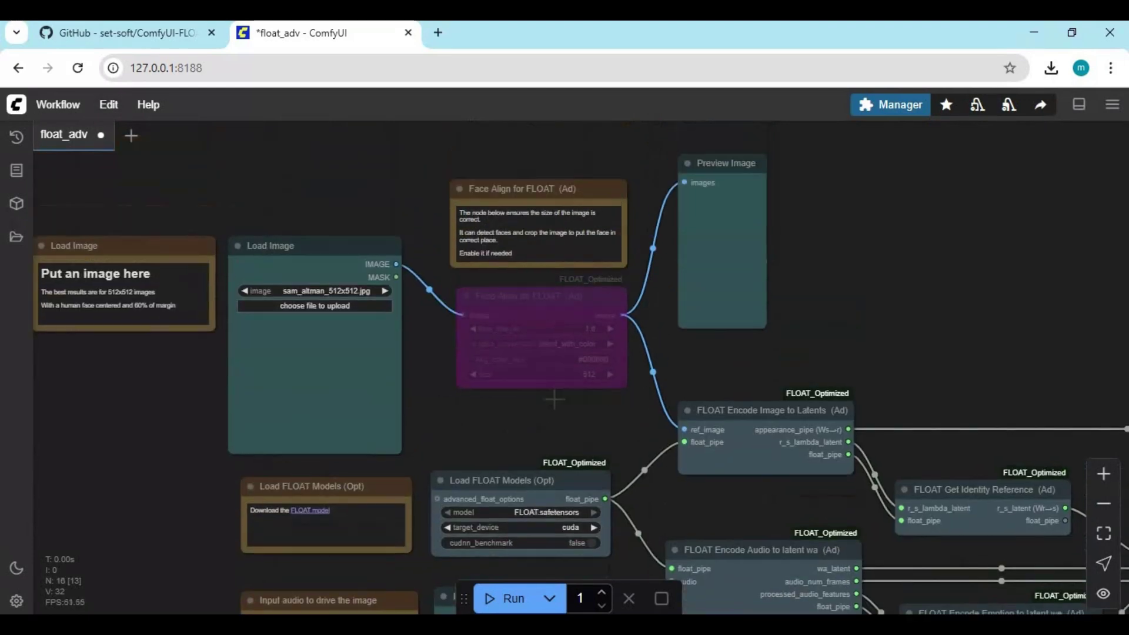
right_click(555, 376)
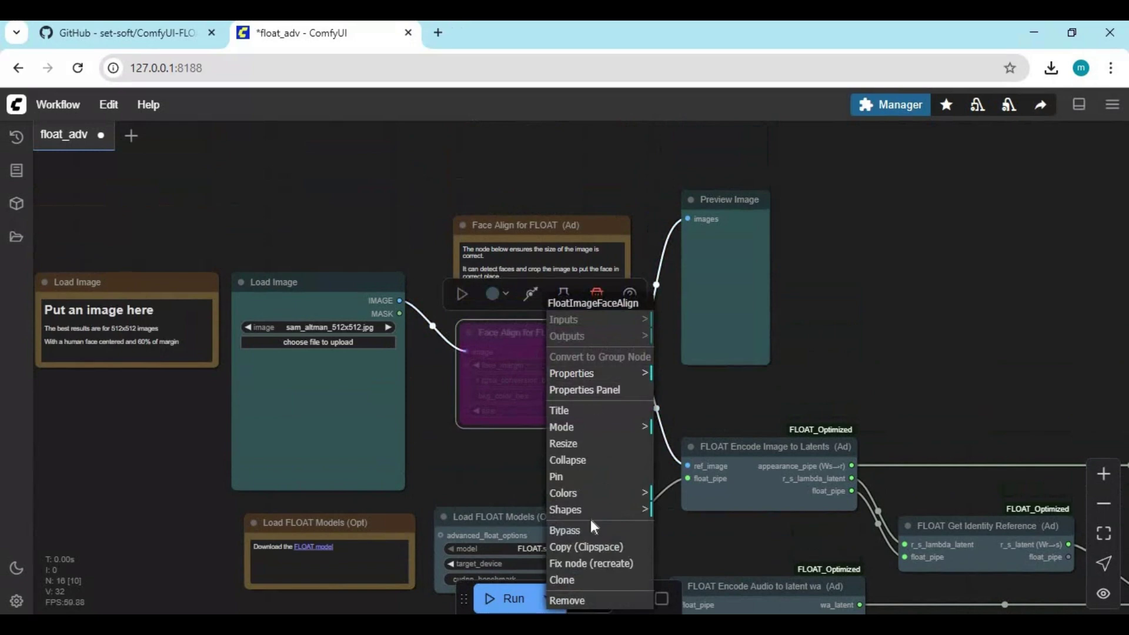
left_click(564, 531)
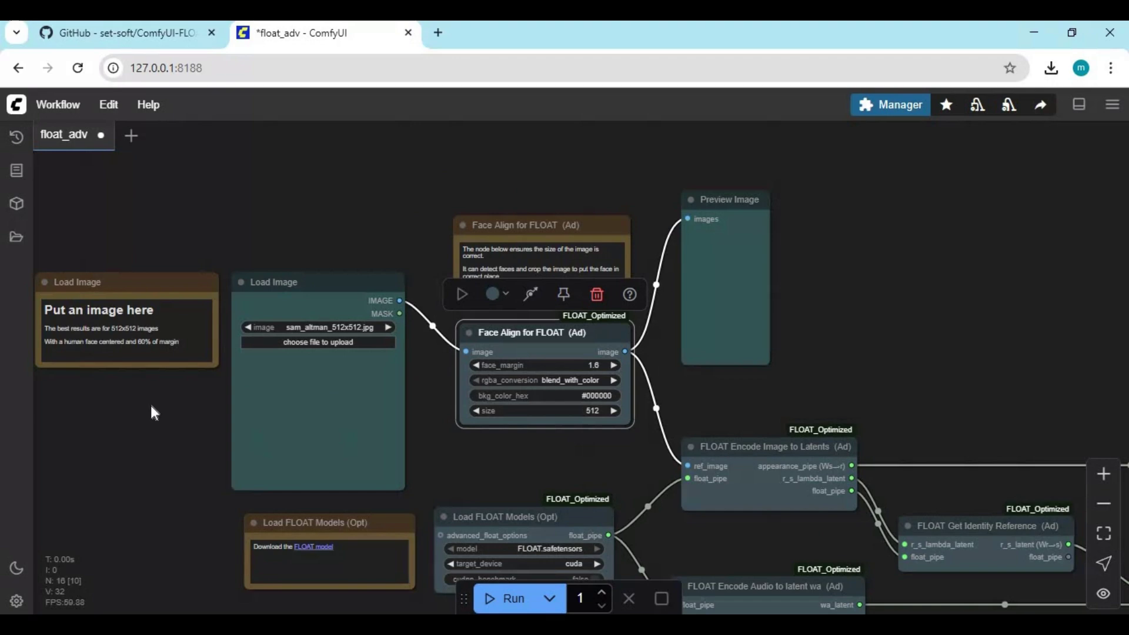
scroll(170, 380, "down", 3)
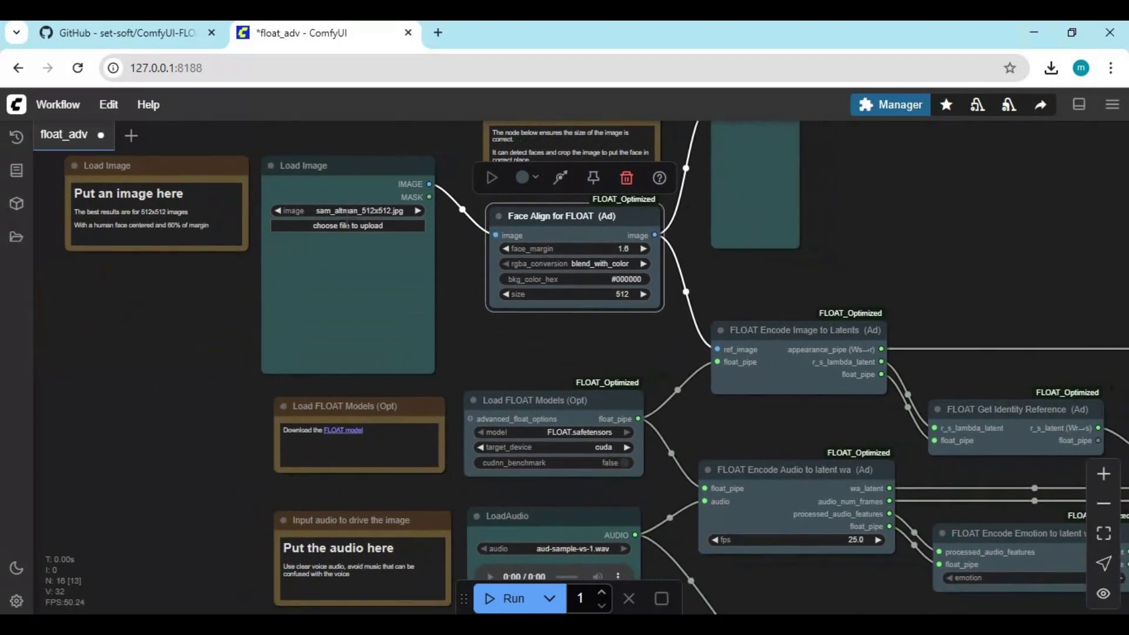
- Upload image (12).png as the Load Image portrait
left_click(348, 225)
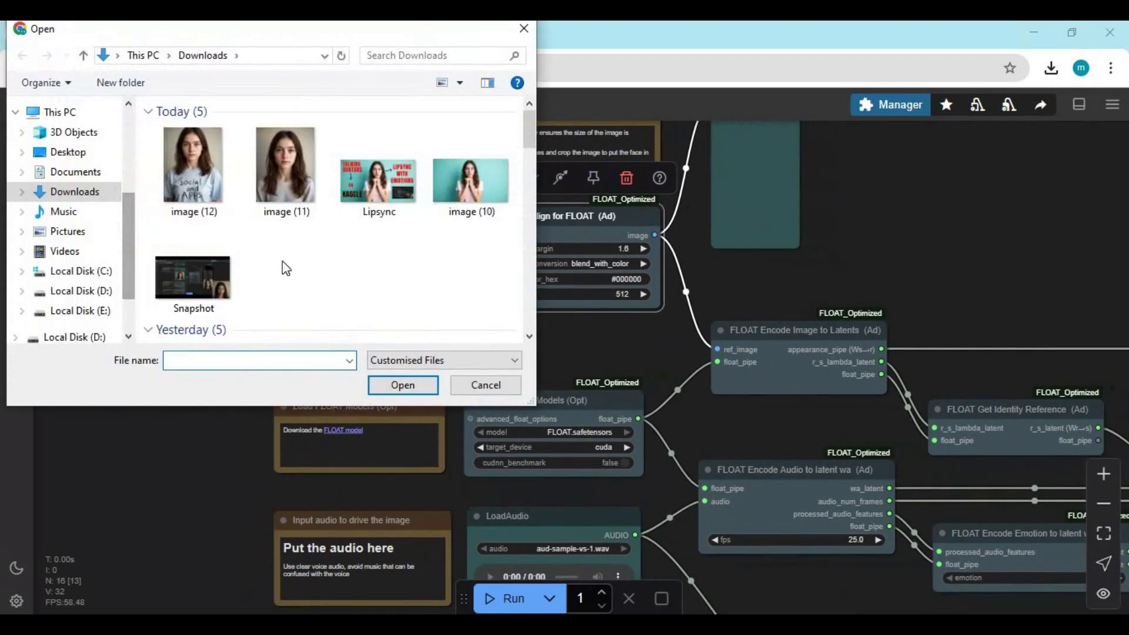
double_click(204, 159)
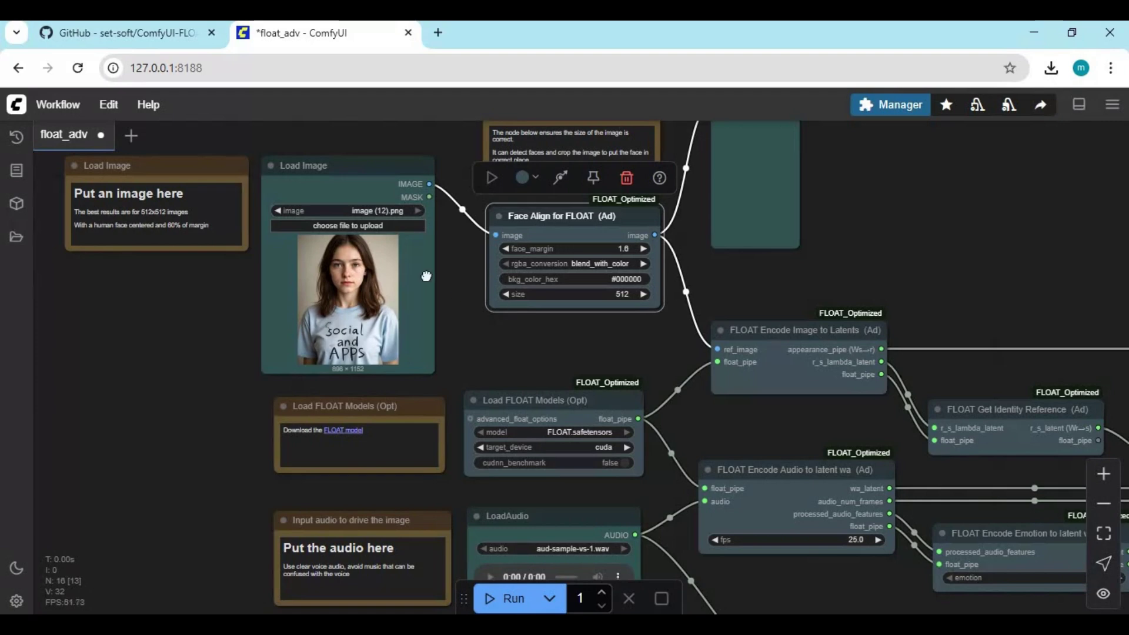
scroll(554, 330, "down", 3)
scroll(554, 330, "right", 3)
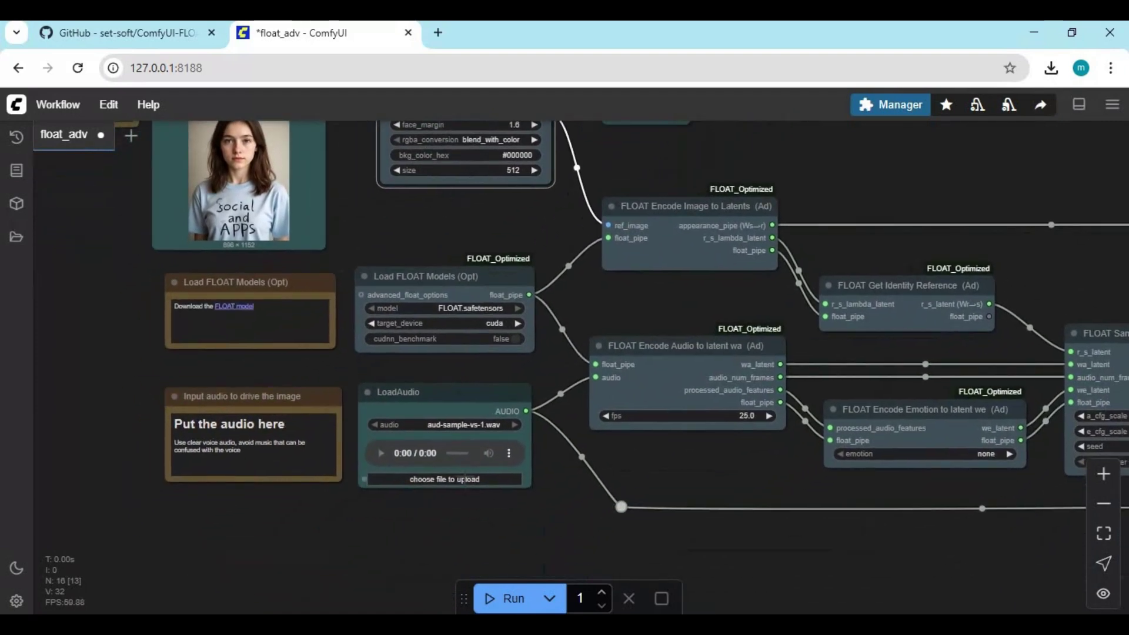
- Load end.wav from Videos > Movavi Library as the LoadAudio driving audio
left_click(462, 481)
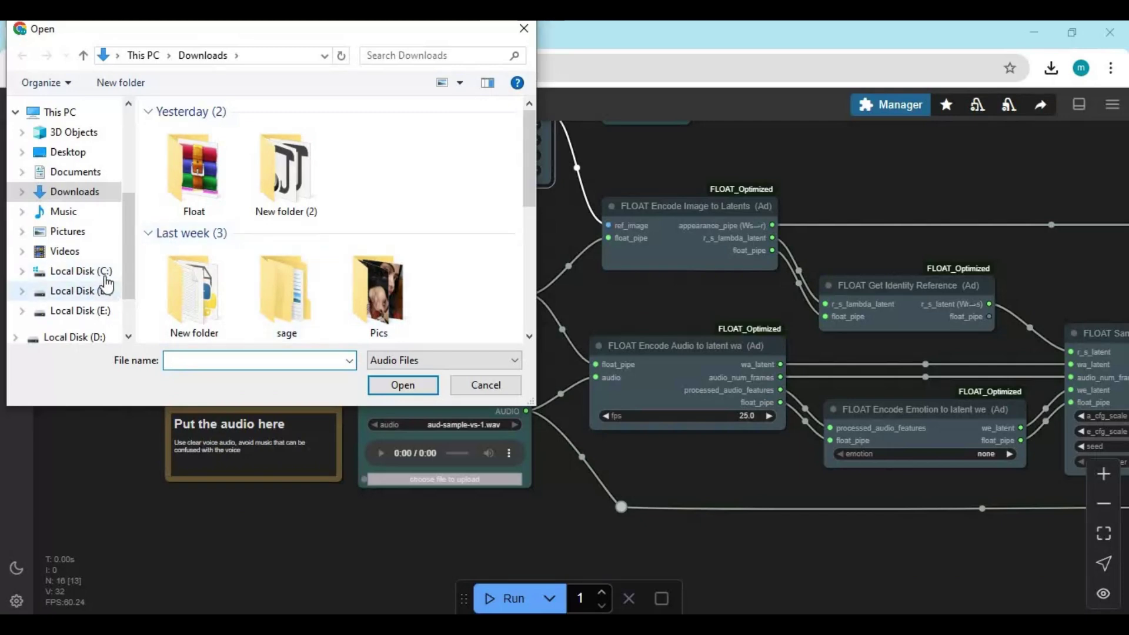
scroll(100, 287, "down", 1)
scroll(103, 284, "up", 3)
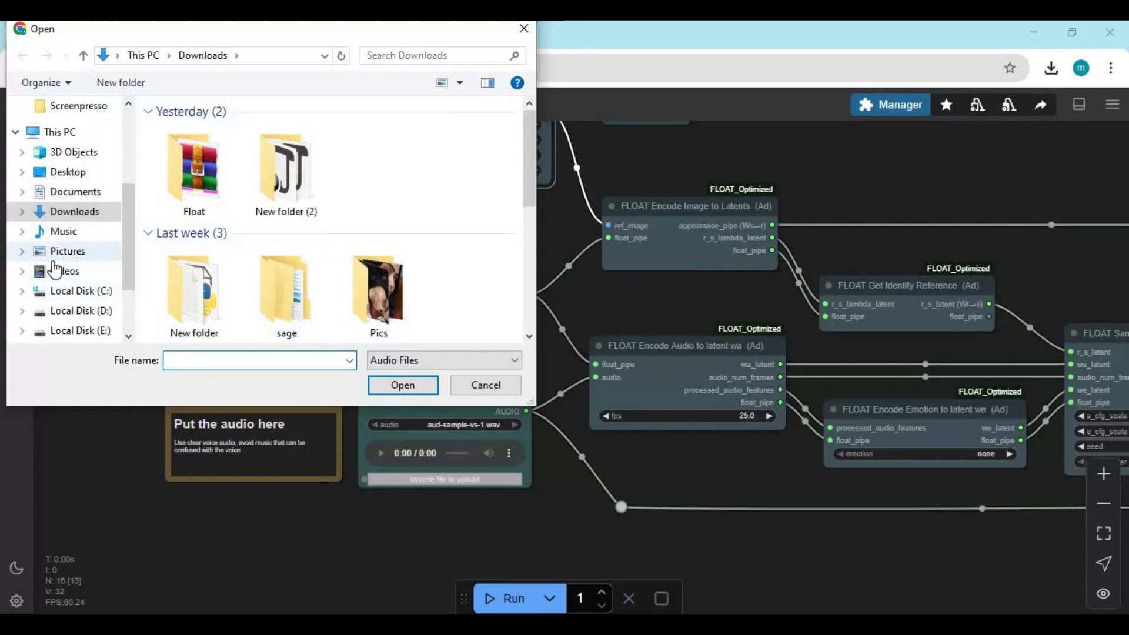
left_click(65, 270)
double_click(389, 151)
double_click(177, 148)
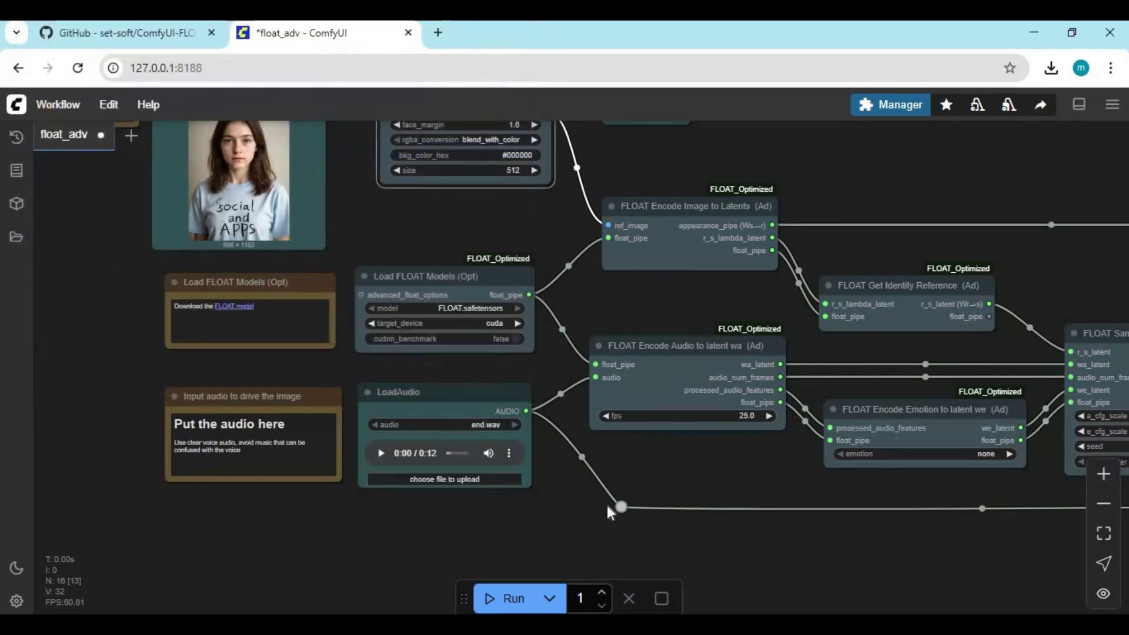
- Set the Encode Emotion node's emotion to happy
left_click_drag(659, 473, 285, 512)
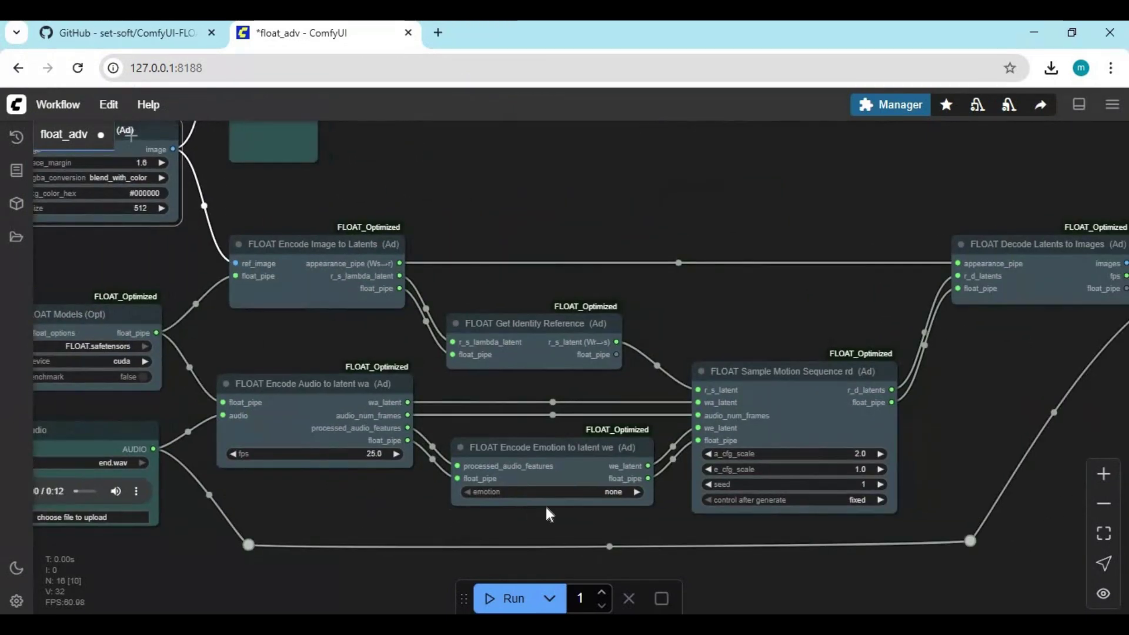
left_click(594, 491)
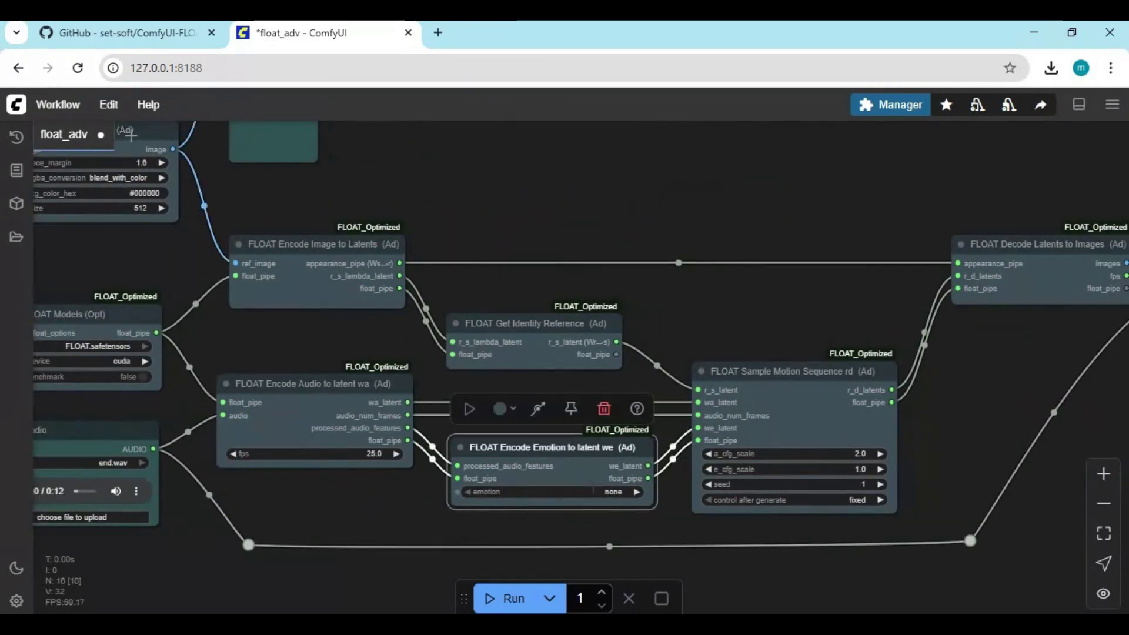
left_click(591, 492)
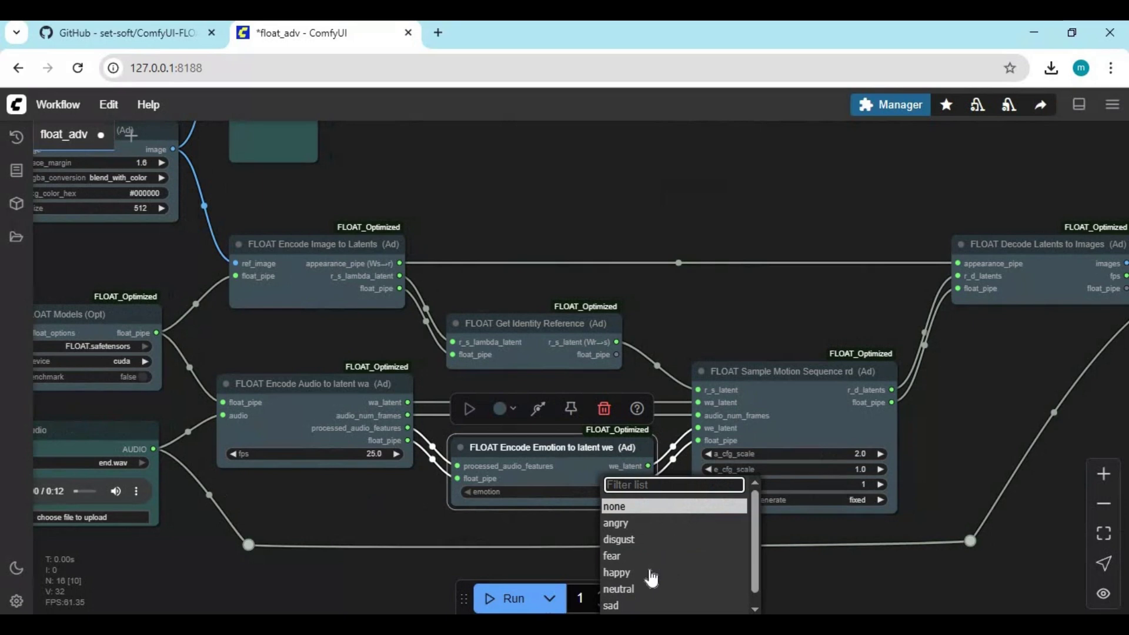
left_click(616, 572)
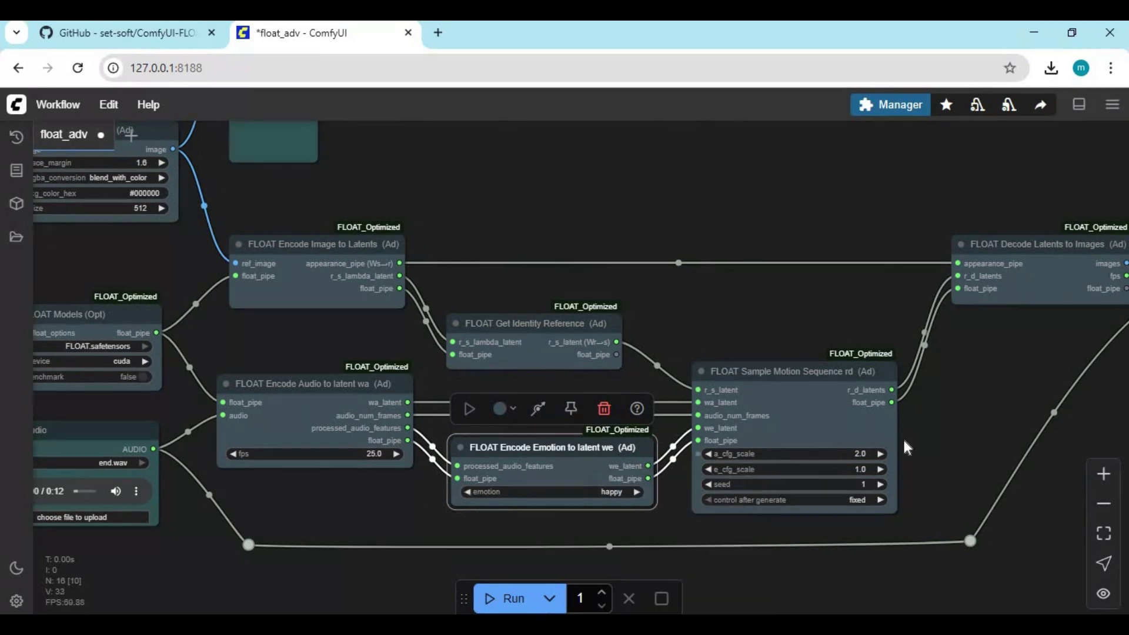
- Set Video Combine's format to video/h265-mp4 and fit the workflow in view
left_click_drag(971, 435, 462, 432)
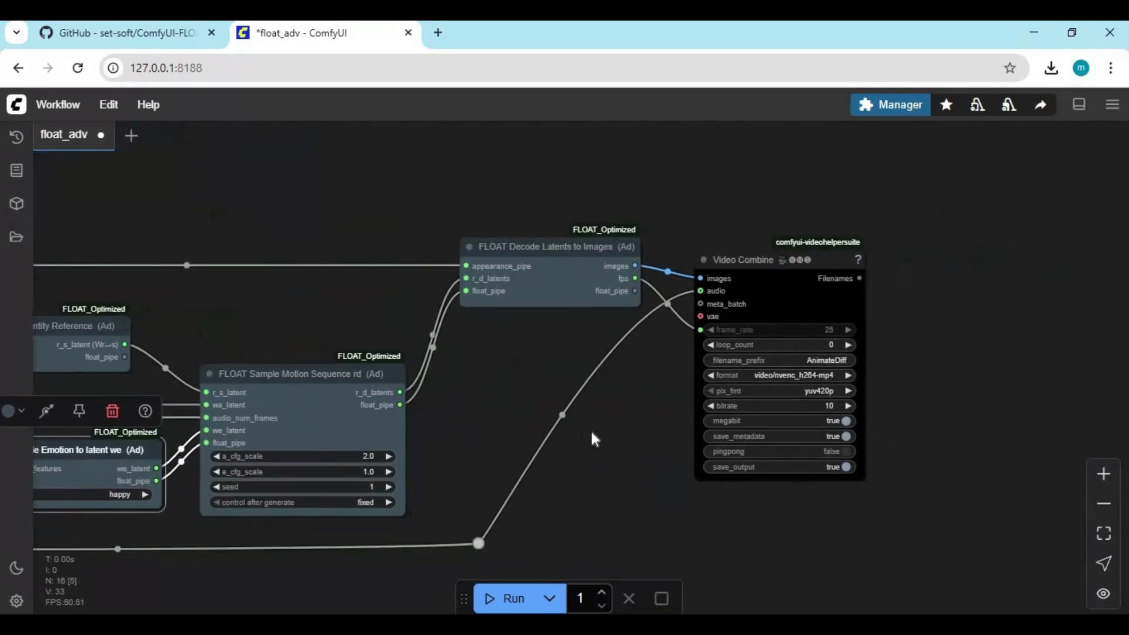
left_click(787, 381)
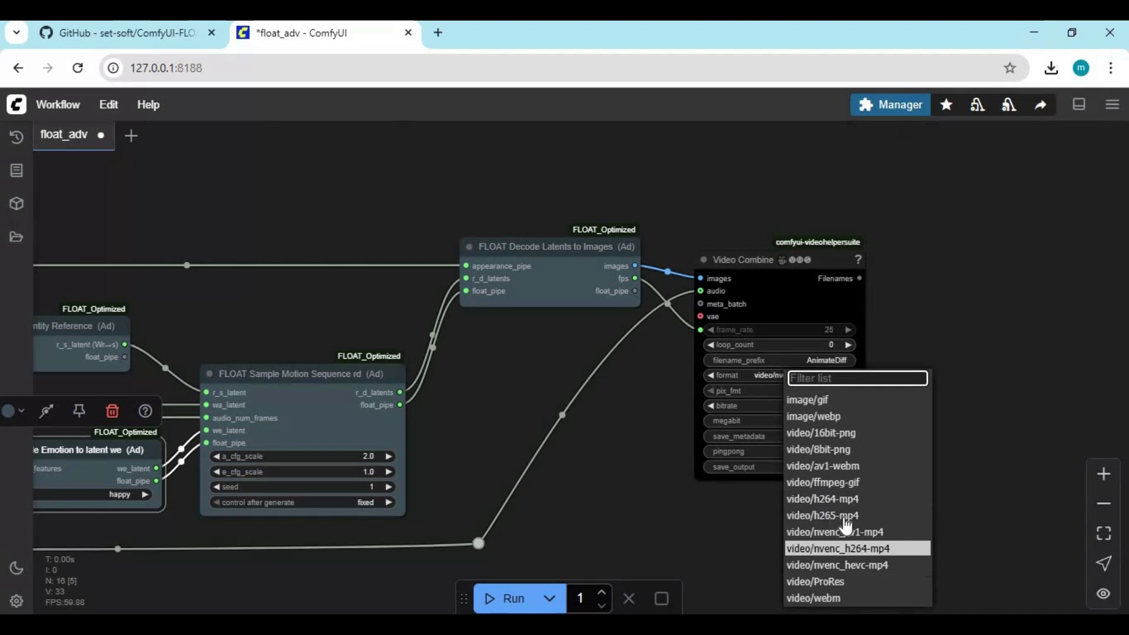
left_click(844, 516)
scroll(1026, 478, "down", 1)
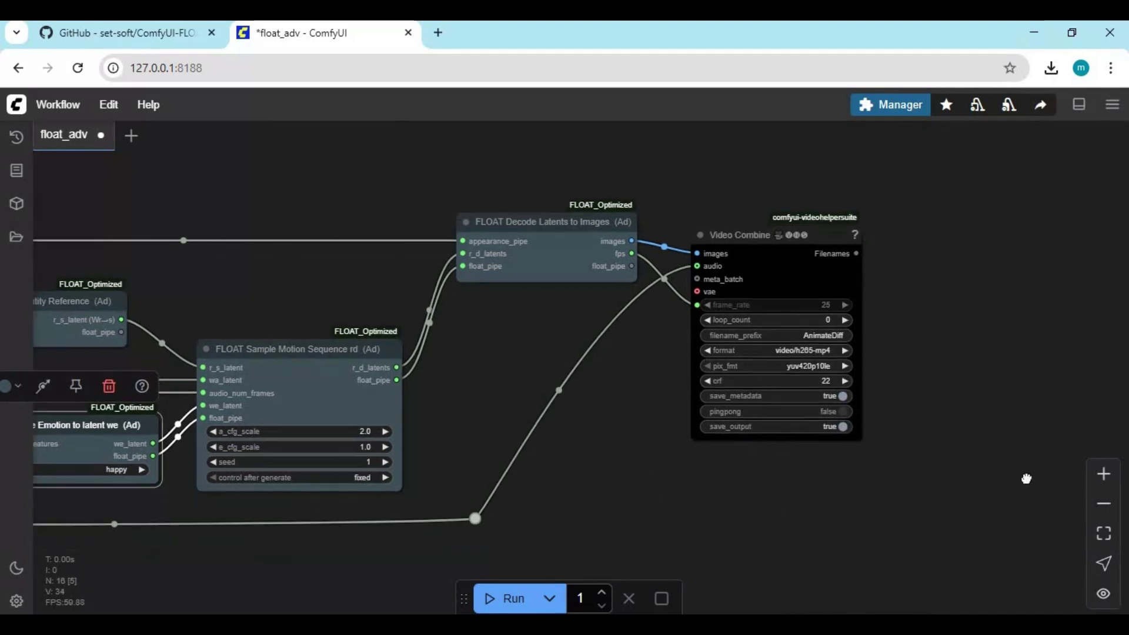
key(".")
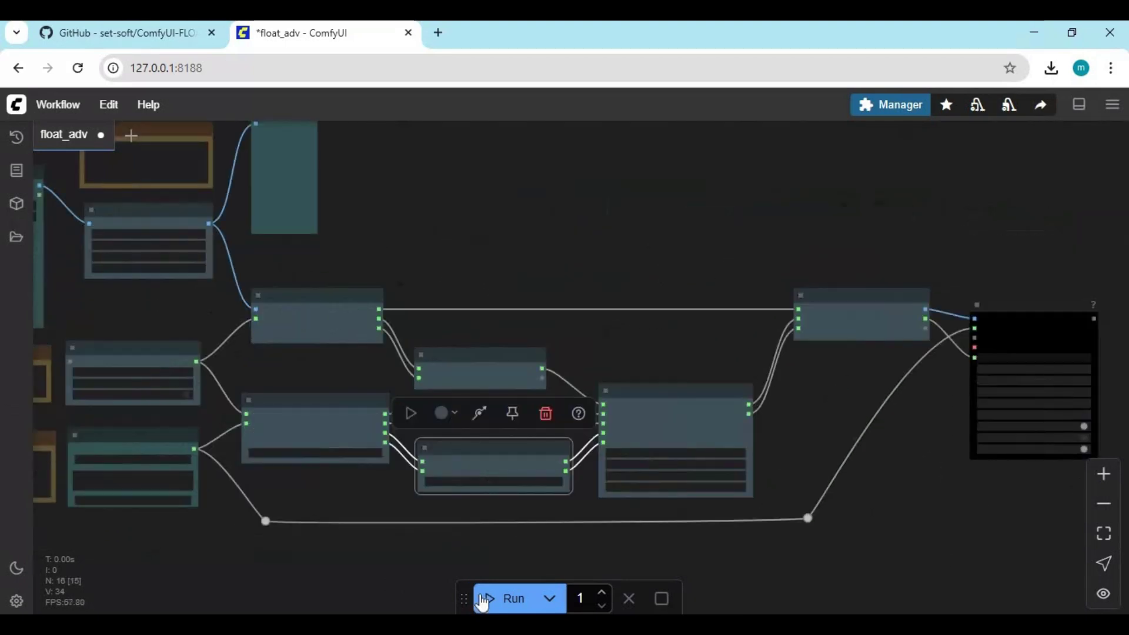
- Run the float_adv workflow and pan across the graph to the Video Combine preview
left_click(512, 599)
scroll(574, 516, "up", 5)
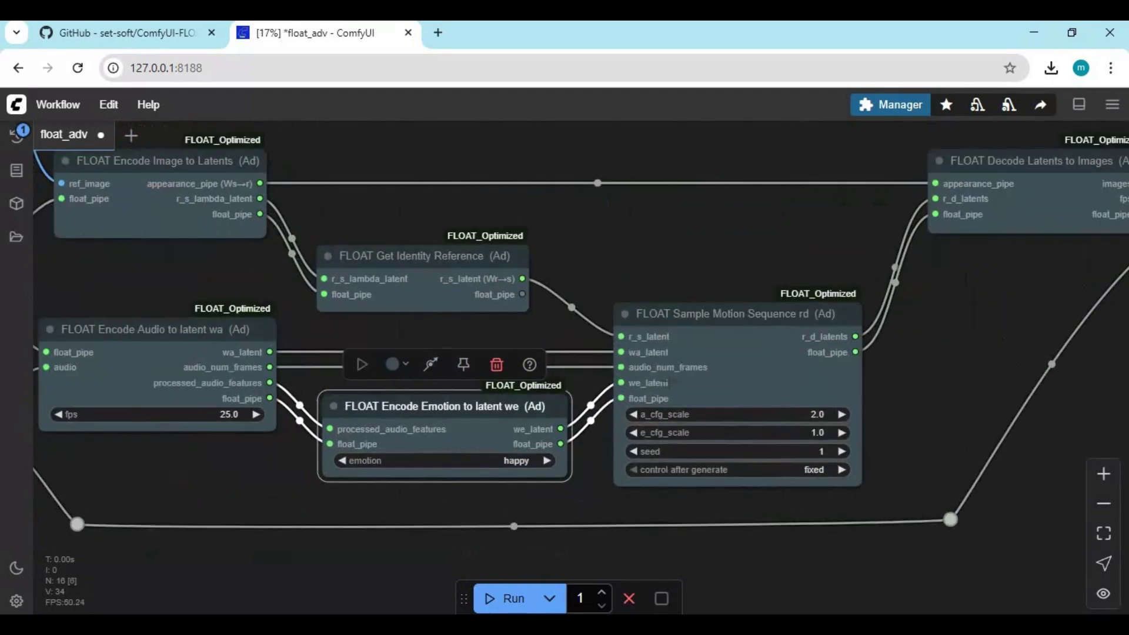
left_click_drag(846, 281, 934, 314)
left_click_drag(557, 200, 914, 344)
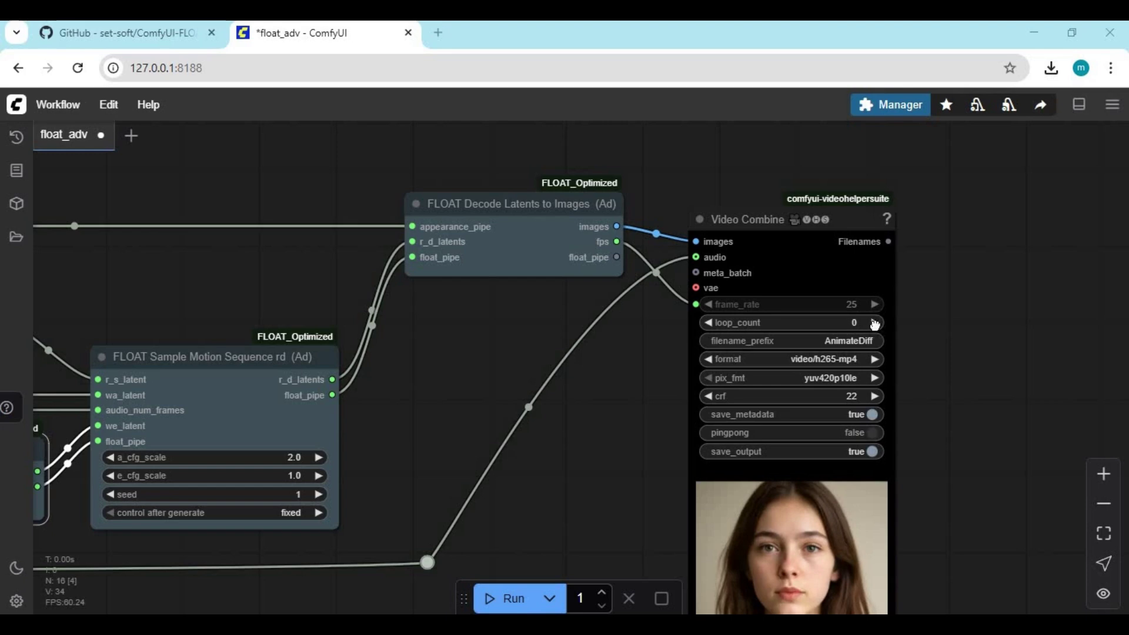
left_click_drag(881, 334, 875, 325)
scroll(880, 325, "down", 5)
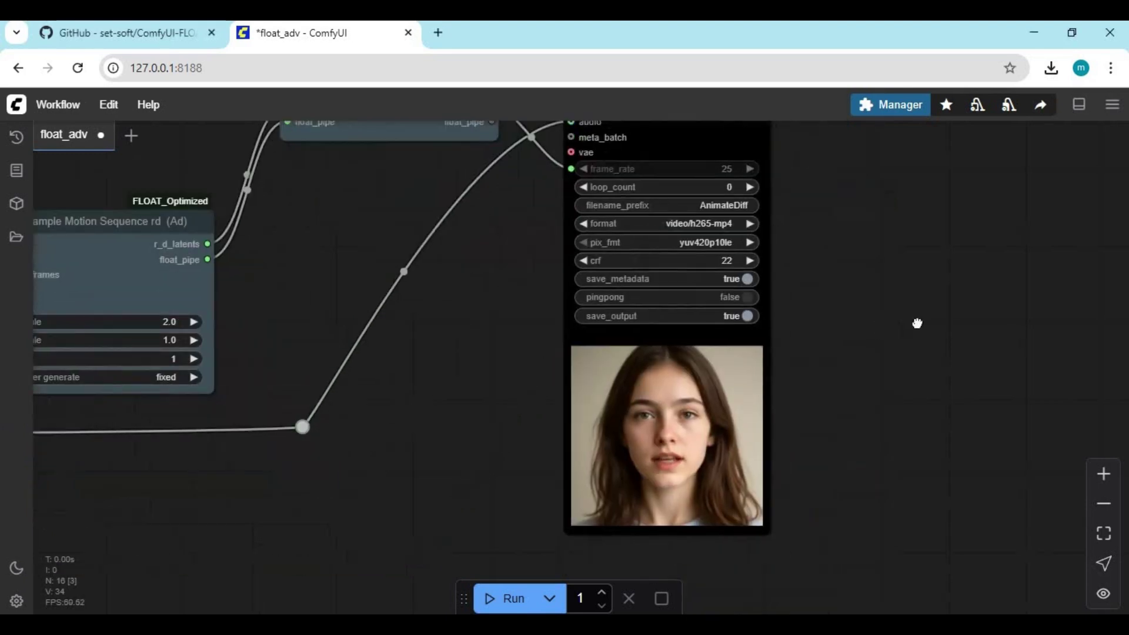
scroll(890, 365, "left", 3)
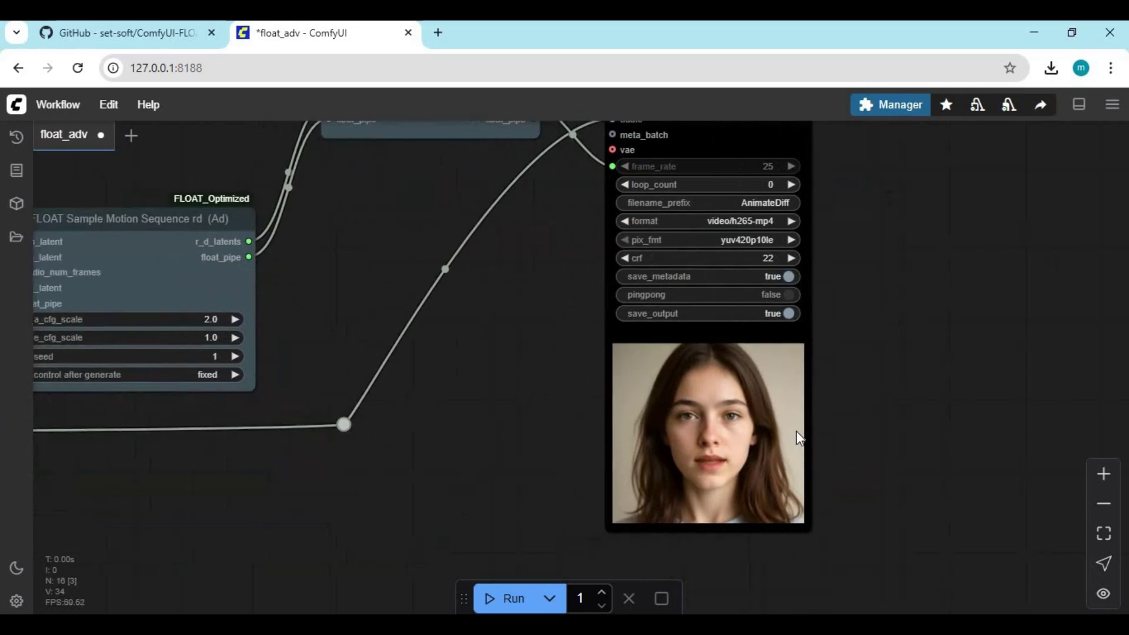